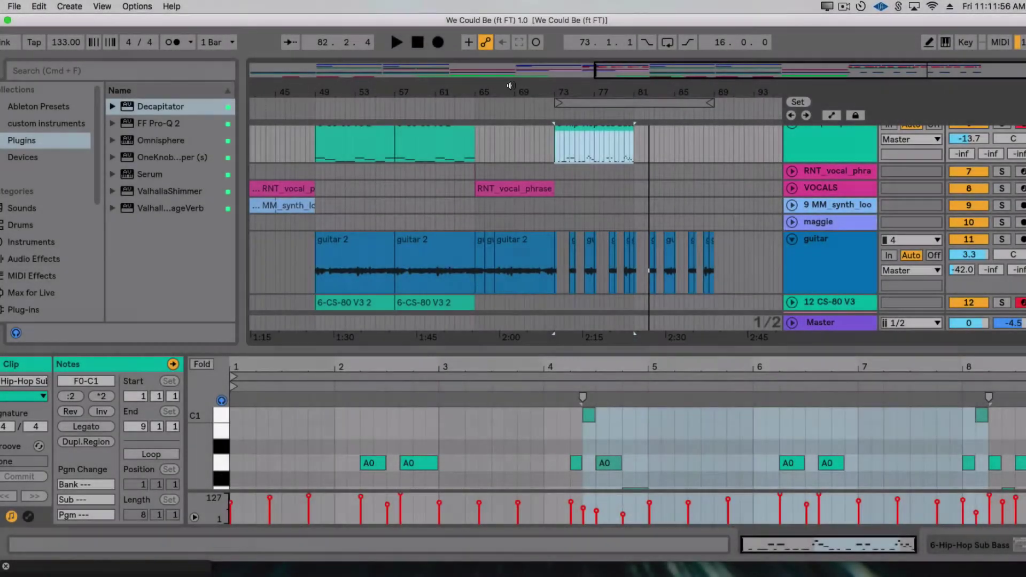
Zoom the arrangement out and hide the clip editor so the 16 tracks fill the window.
drag(497, 92, 498, 60)
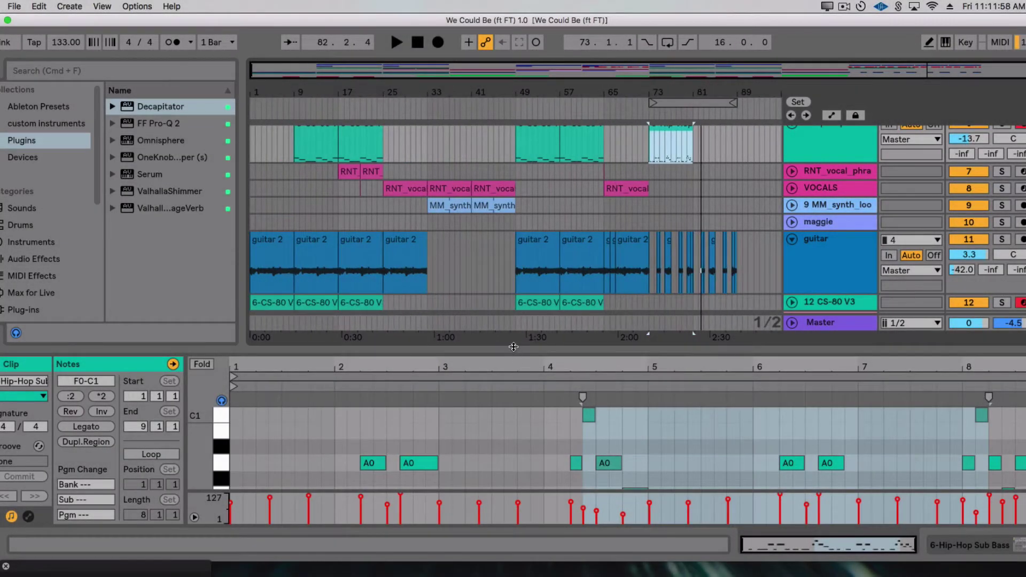
key(super+alt+l)
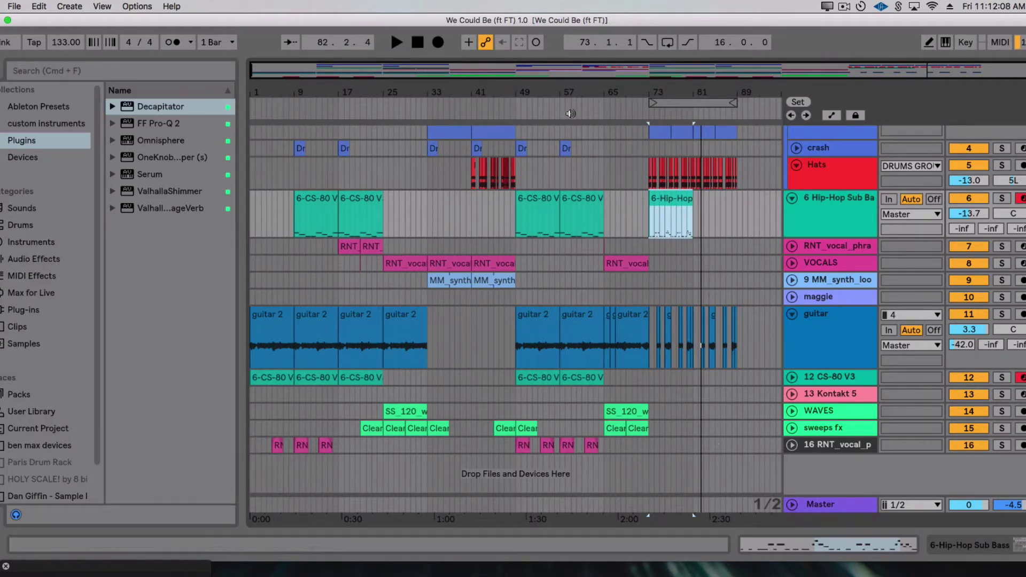
drag(303, 90, 304, 98)
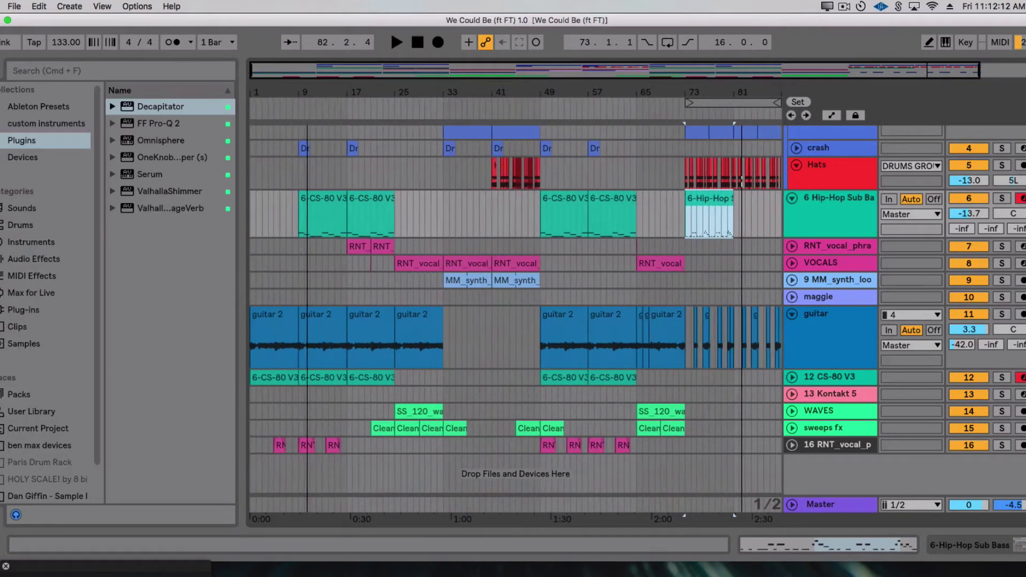
right_click(251, 129)
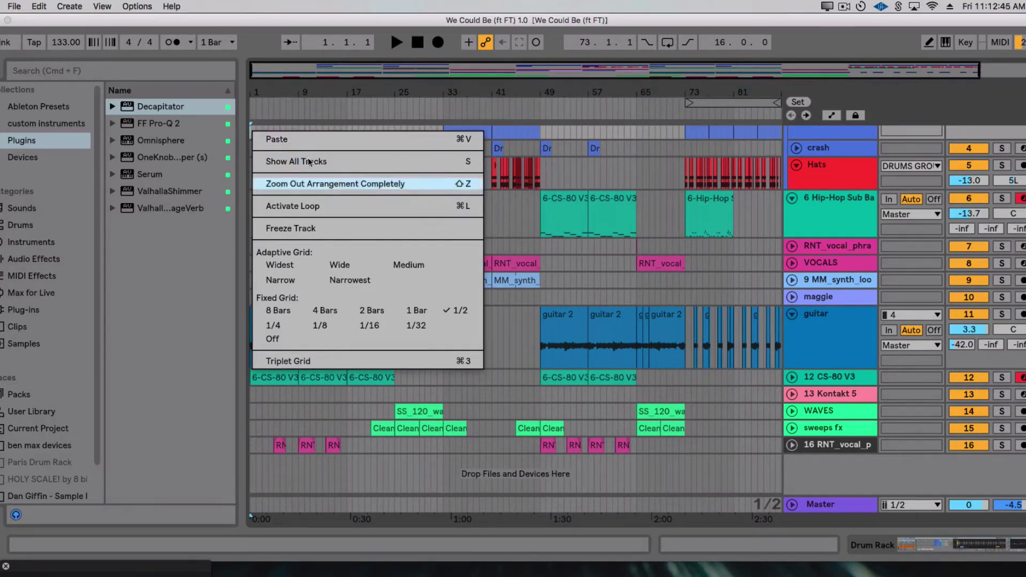
Zoom the arrangement out completely, then add a locator named INTRO at bar 1.
click(310, 184)
drag(266, 91, 282, 255)
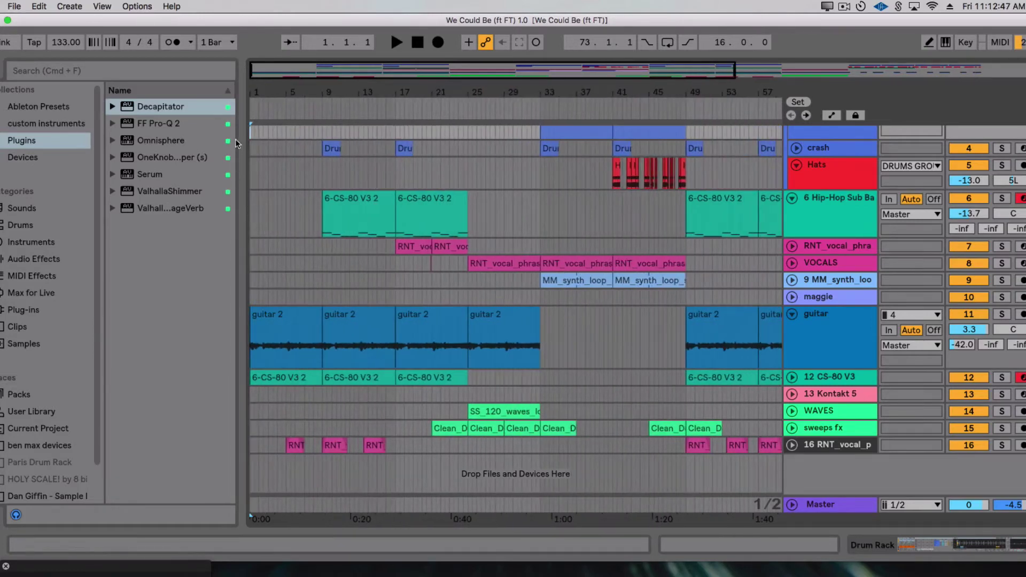
right_click(249, 110)
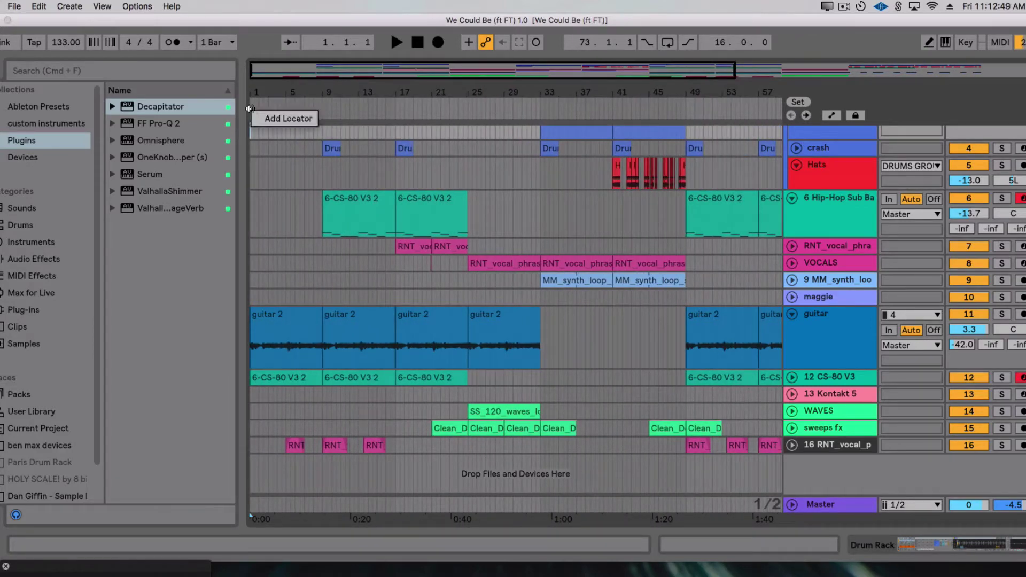
click(268, 118)
text(INT)
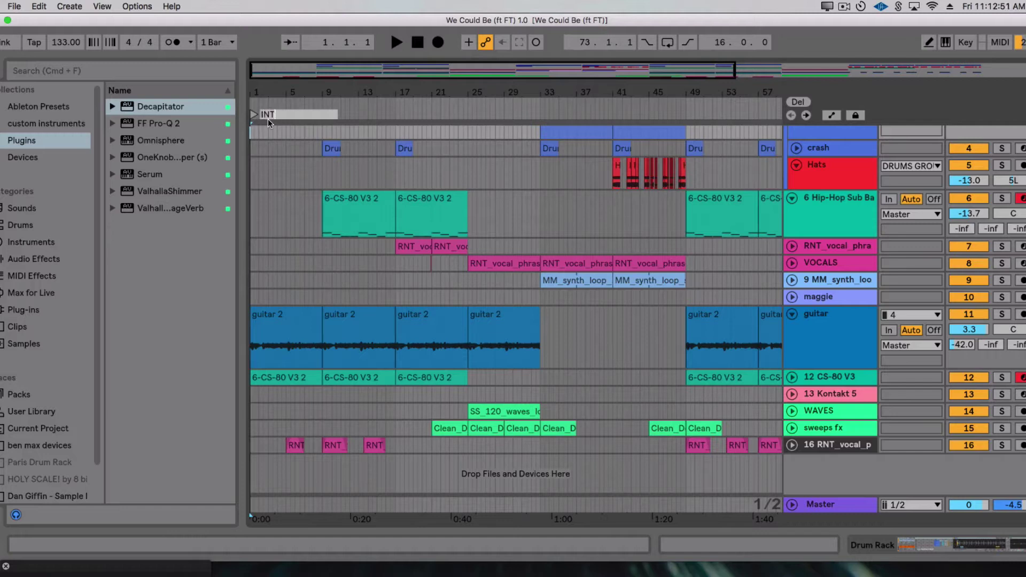
text(RO)
key(Return)
Set the grid to 4 bars and add a locator named VERSE 1 at bar 9.
right_click(283, 171)
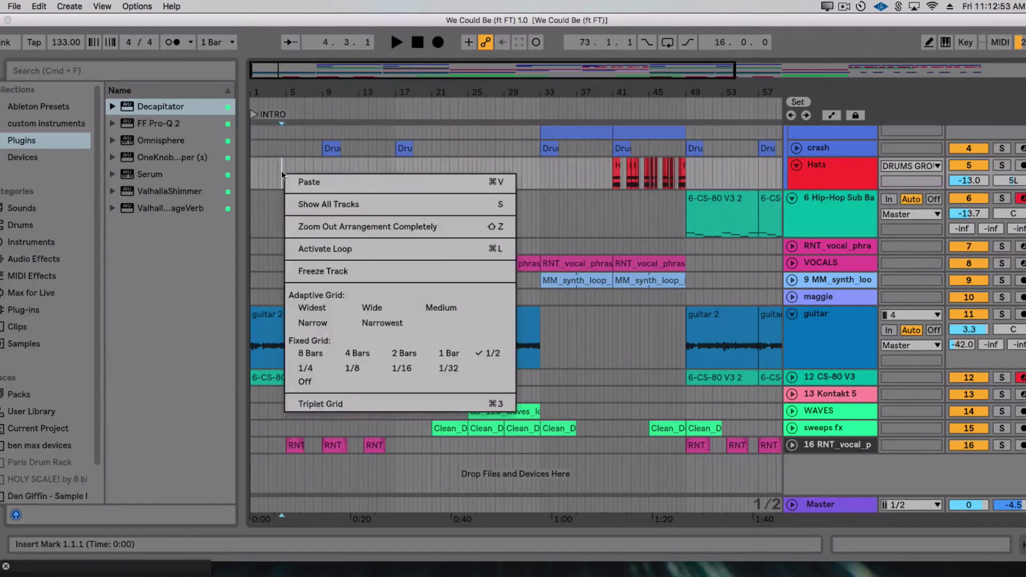
click(357, 354)
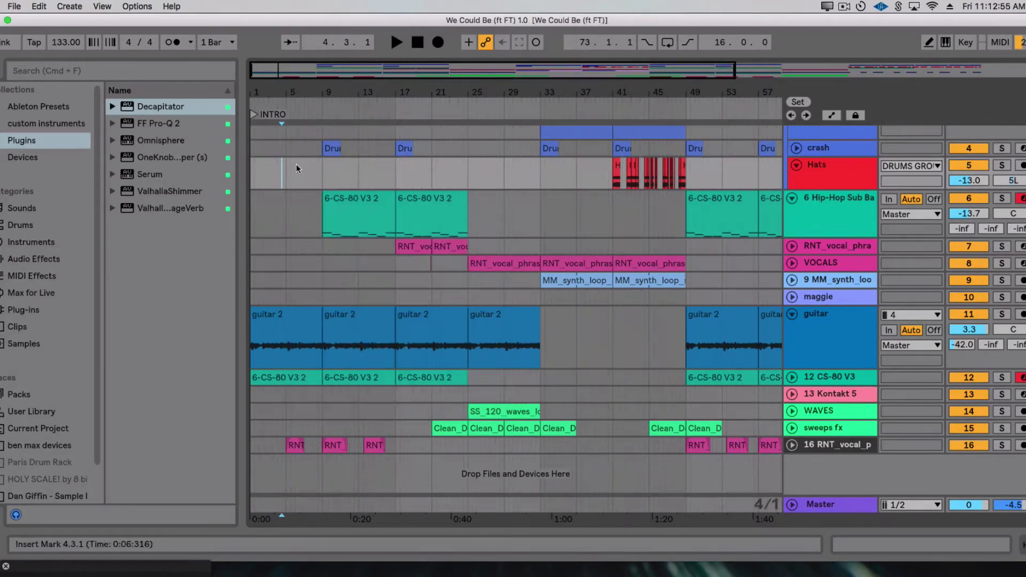
key(plus)
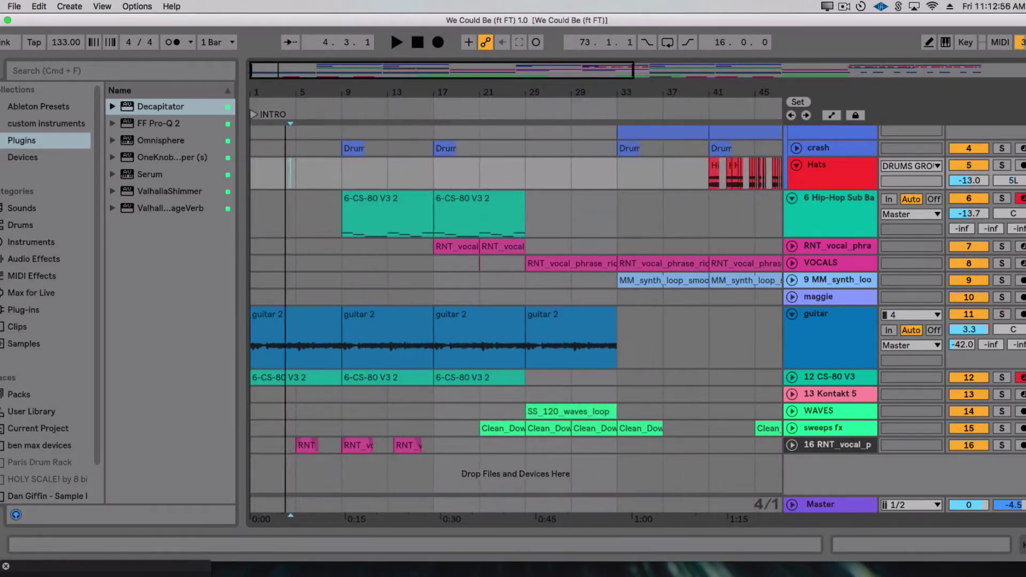
click(277, 220)
mouse_move(309, 223)
mouse_down()
mouse_move(326, 222)
mouse_move(218, 225)
mouse_up()
click(352, 250)
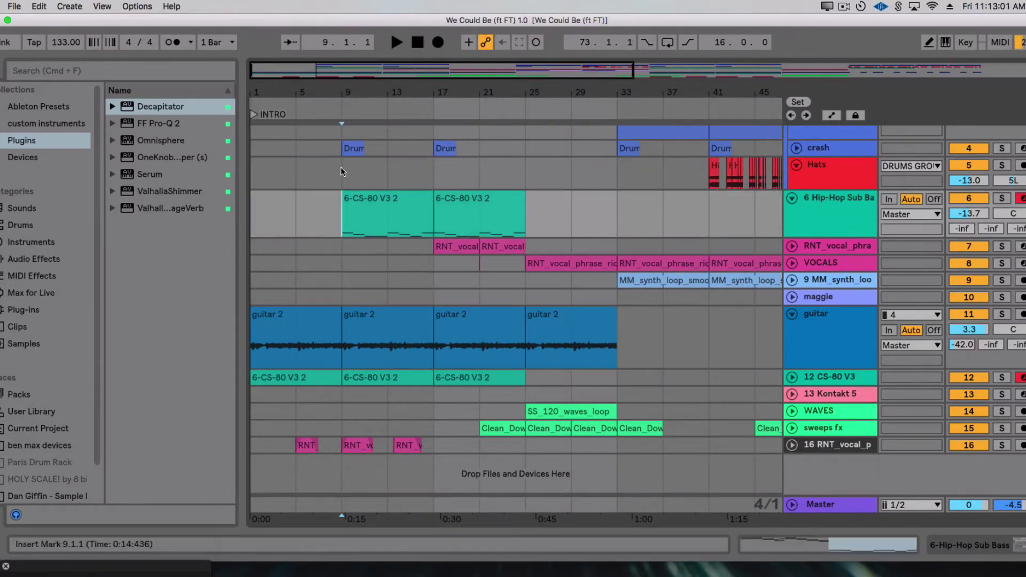
right_click(345, 111)
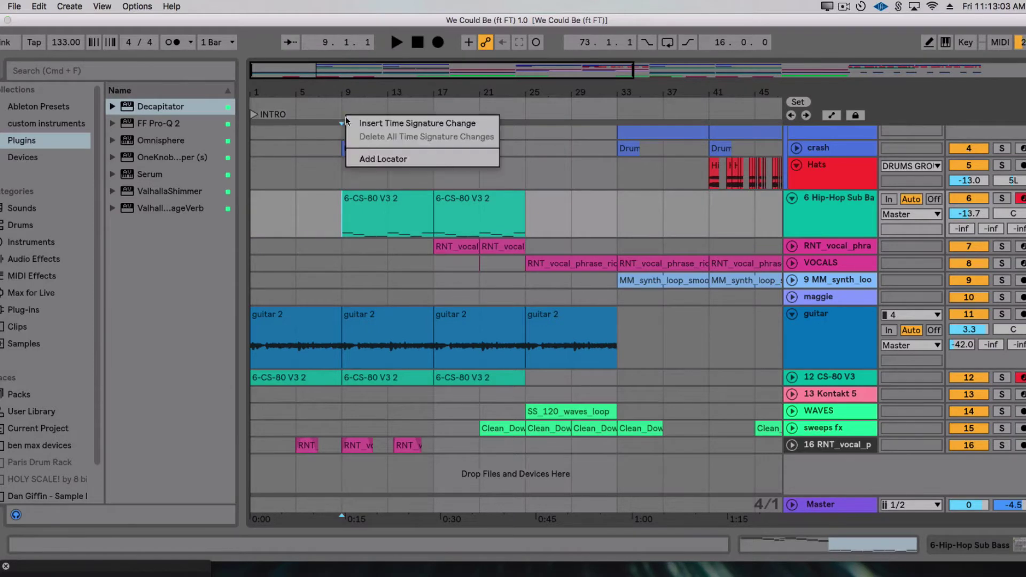
click(367, 155)
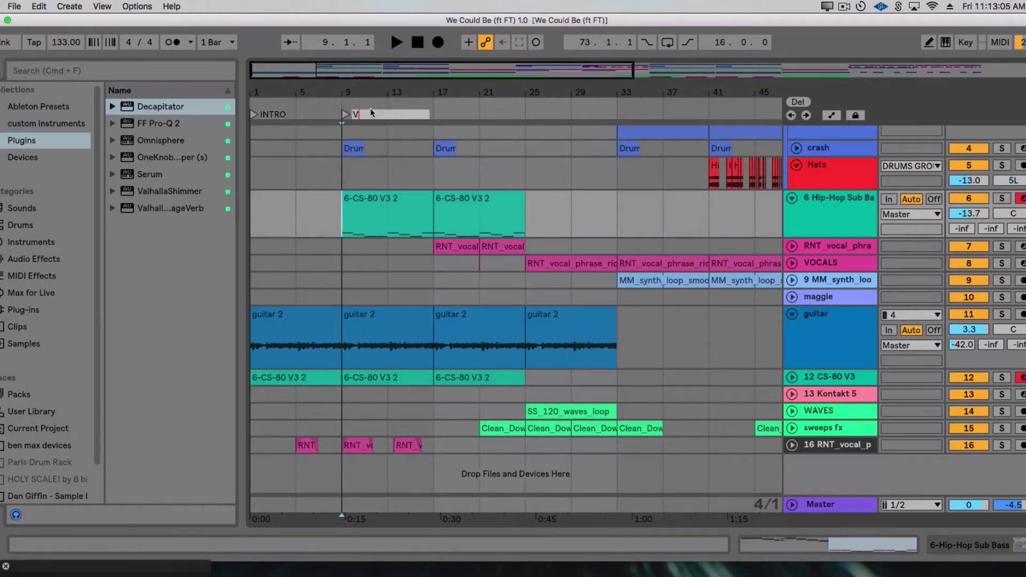
text(VERSE 1)
key(Return)
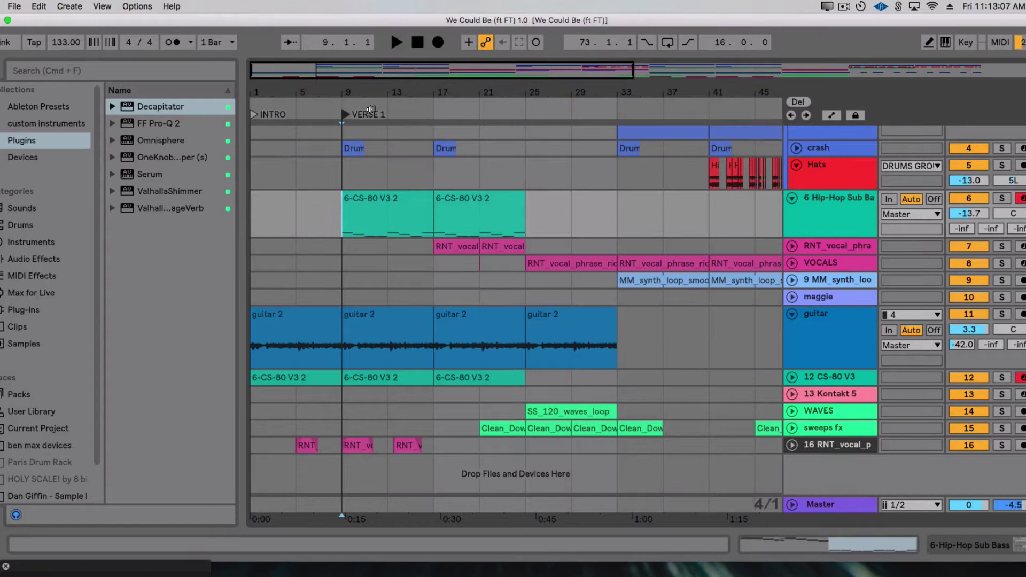
Select bars 9 to 25 of the bass clip, then return the insert point to the song start.
drag(345, 214, 510, 208)
click(486, 246)
click(443, 225)
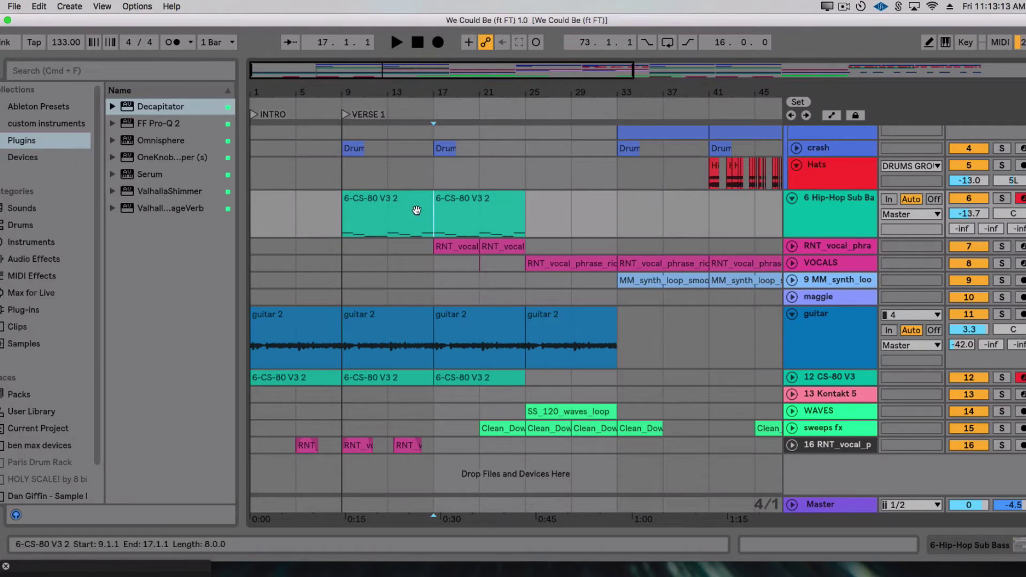
click(263, 209)
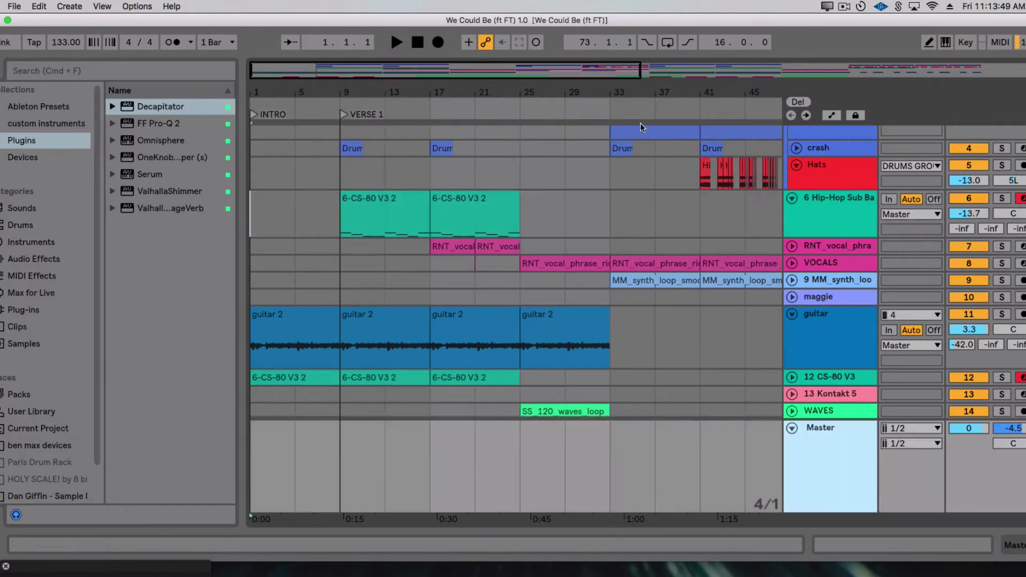
Start playback and view the guitar track's device chain, folding the Master and guitar tracks.
key(space)
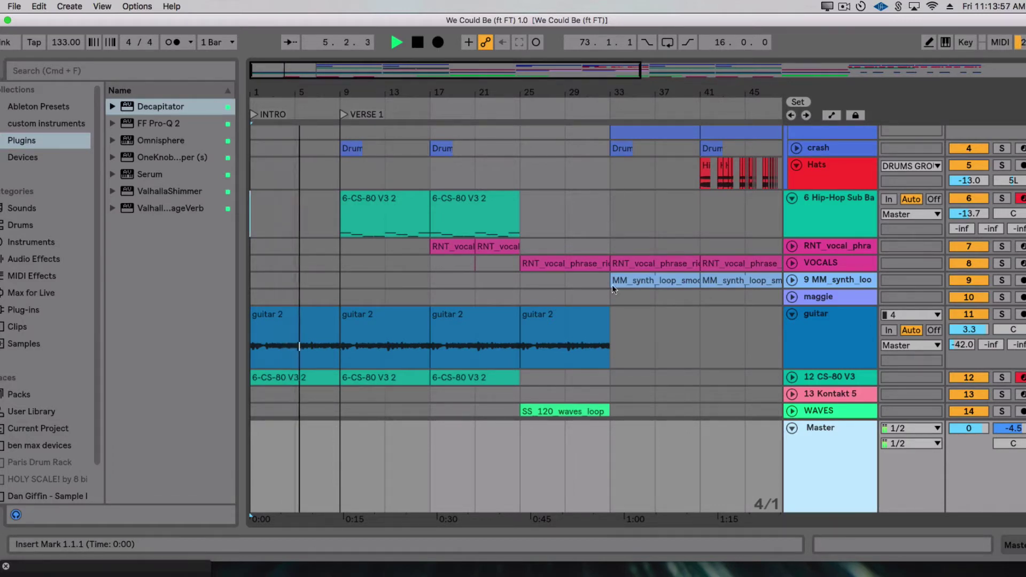
click(821, 336)
double_click(821, 336)
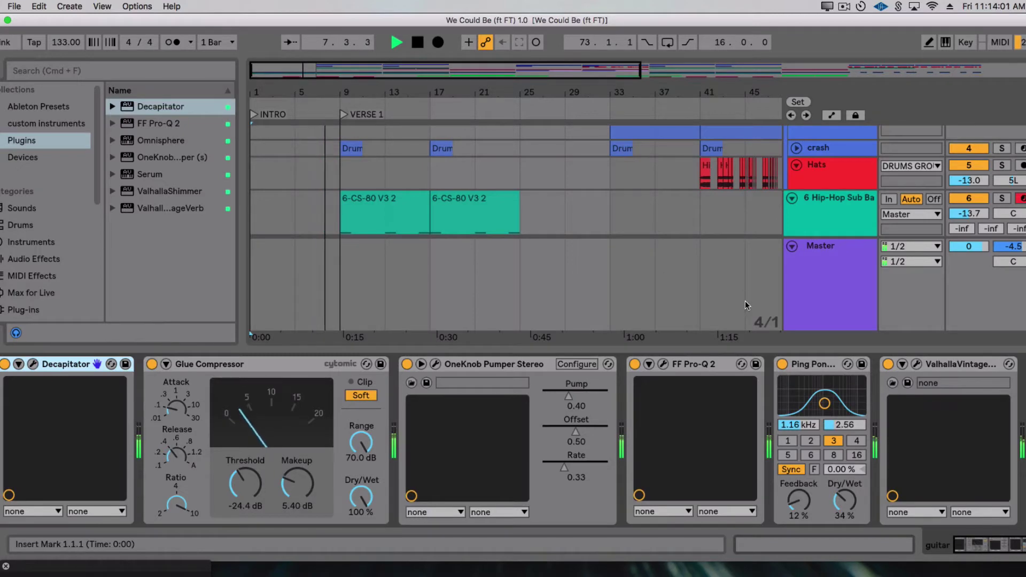
click(791, 246)
scroll(578, 220, down, 5)
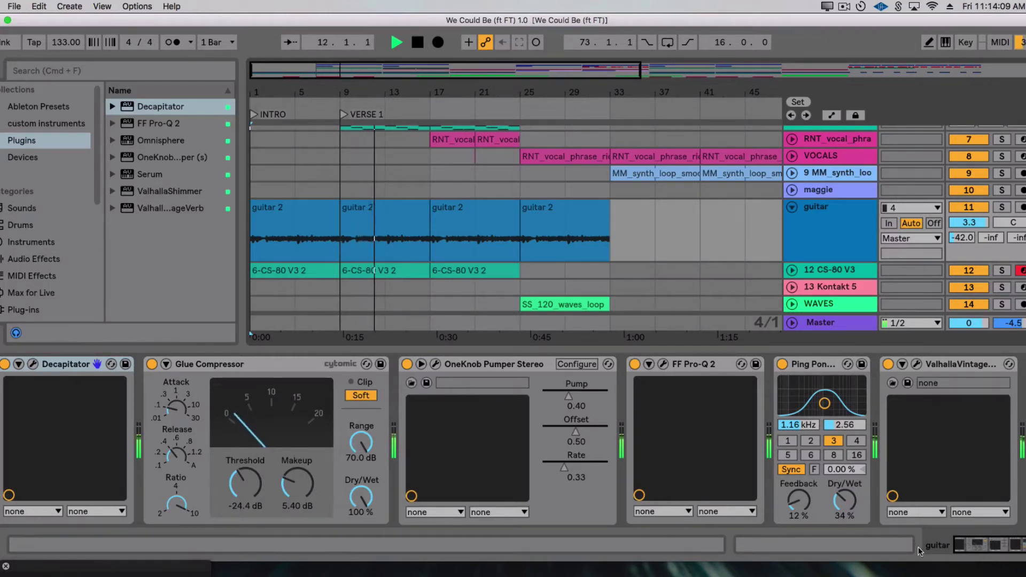
click(791, 206)
scroll(794, 197, up, 2)
scroll(794, 172, up, 5)
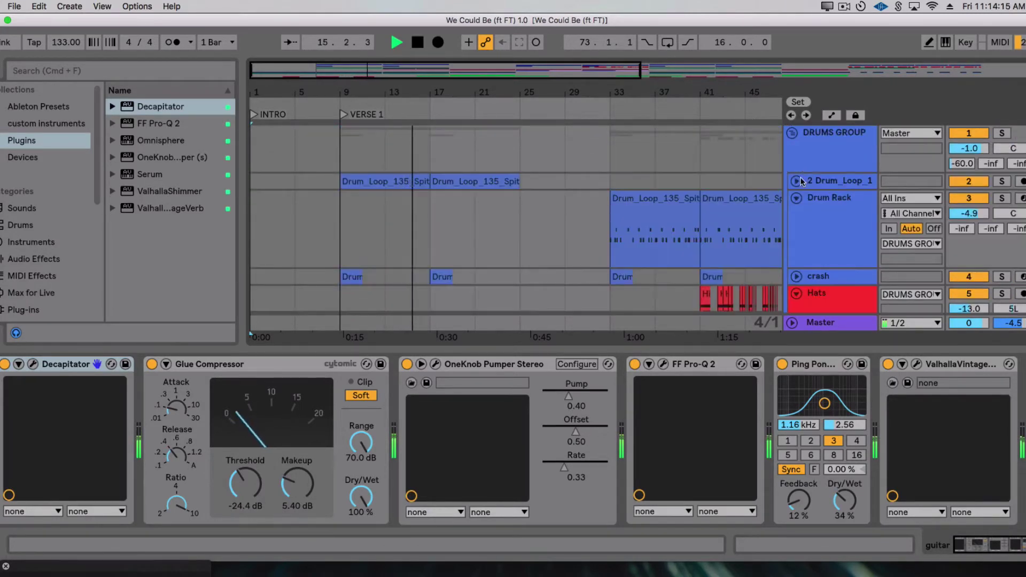
Expand the drum loop track's waveforms and fold the crash and Drum Rack tracks.
click(796, 180)
scroll(506, 274, down, 1)
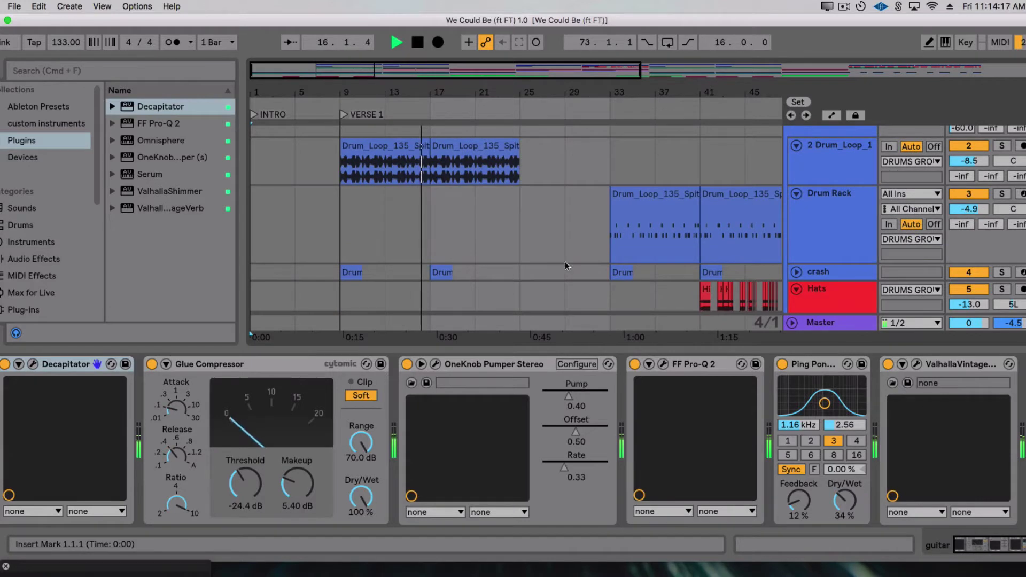
click(797, 271)
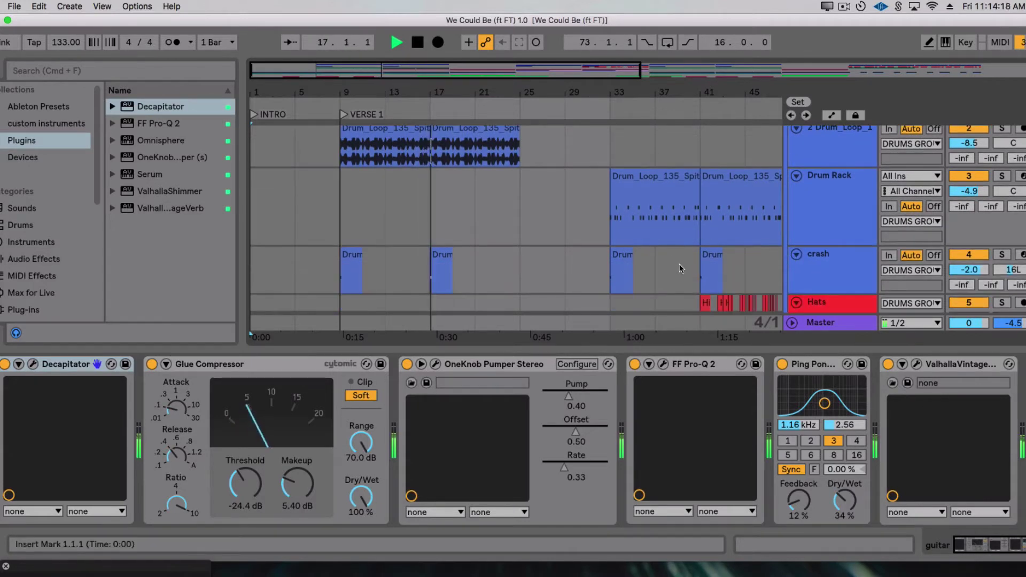
click(799, 255)
click(799, 174)
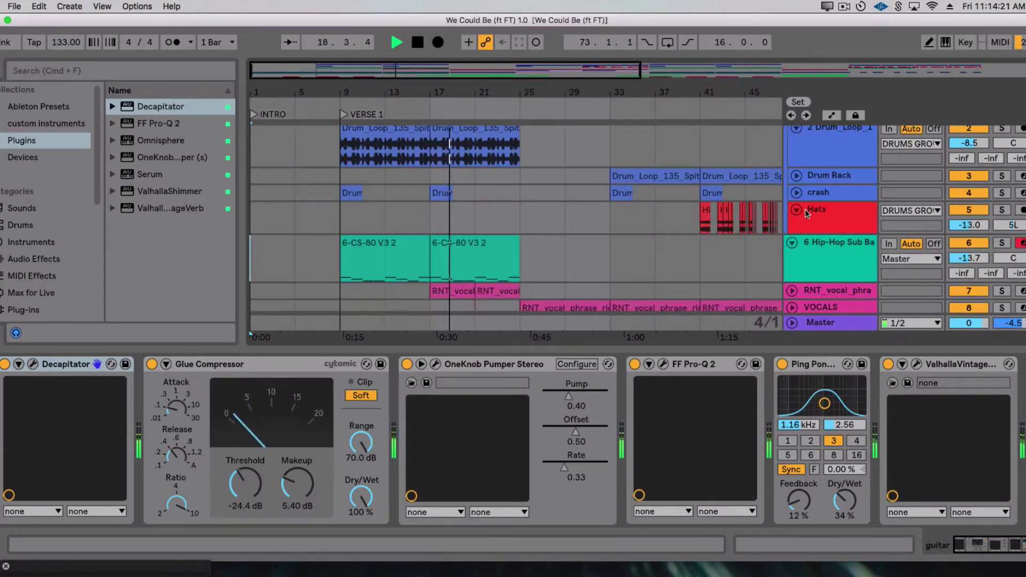
scroll(797, 216, down, 2)
View the Hip-Hop Sub Bass and vocal phrase track devices, then stop playback.
click(826, 219)
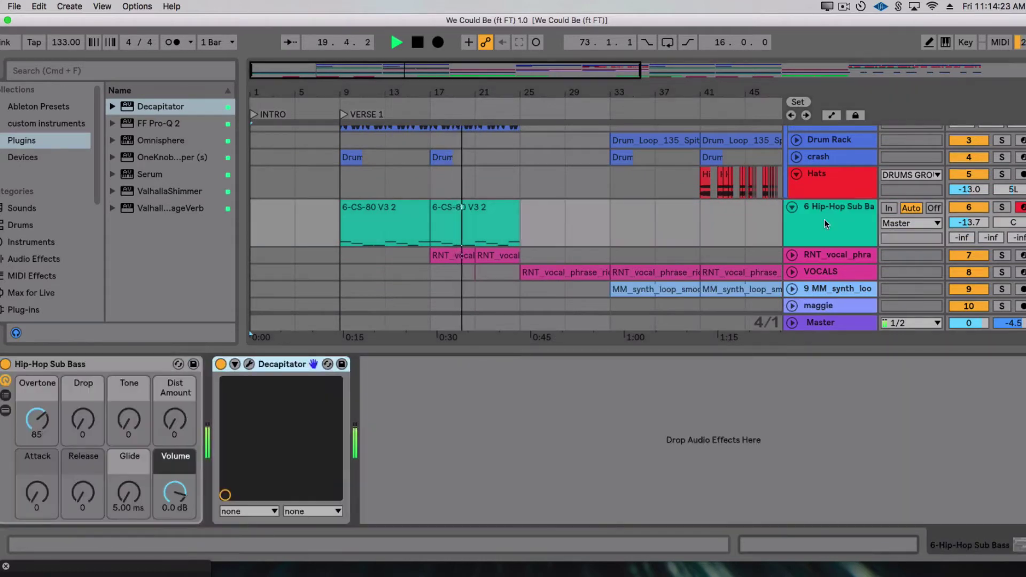
scroll(746, 227, down, 1)
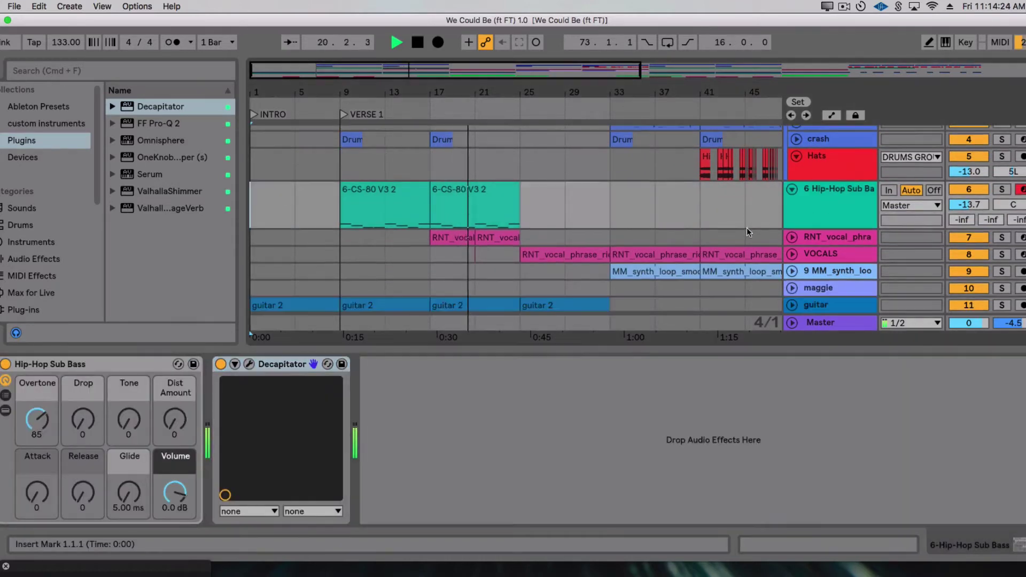
click(792, 237)
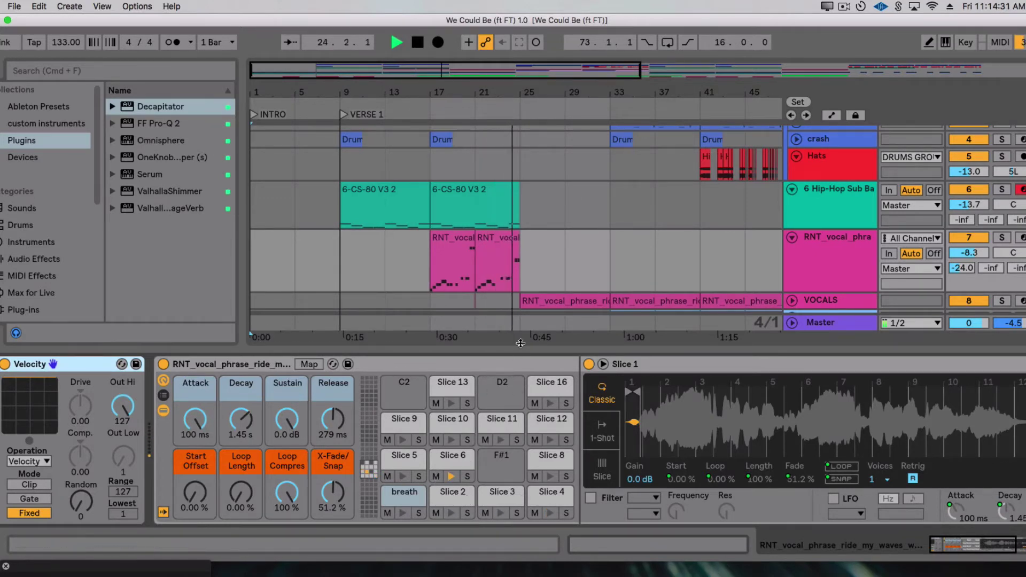
scroll(601, 264, up, 3)
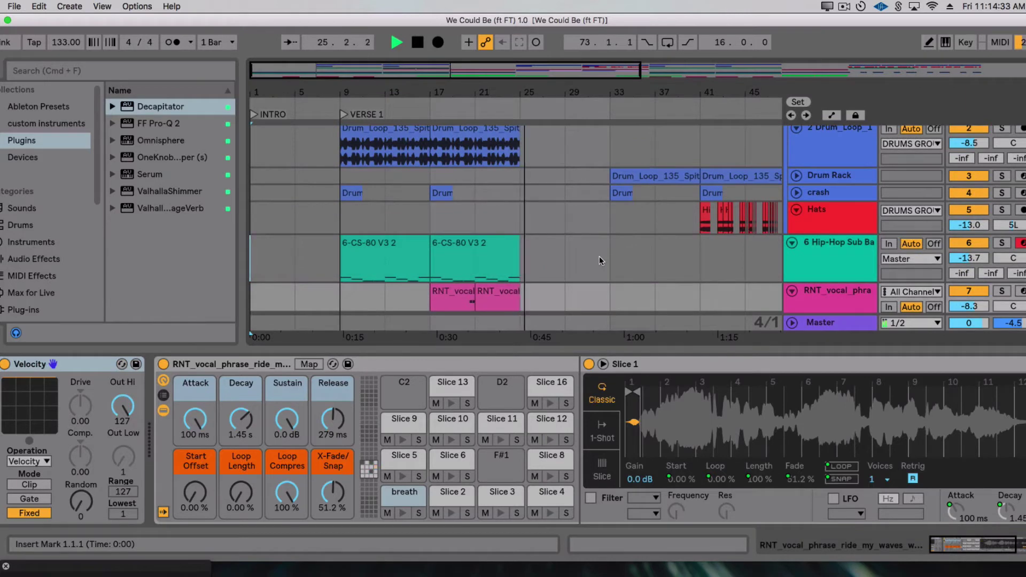
key(space)
scroll(537, 264, up, 2)
drag(520, 145, 611, 142)
Add a Pre-Chorus locator at bar 25 and collapse the Detail View to enlarge the arrangement.
click(475, 149)
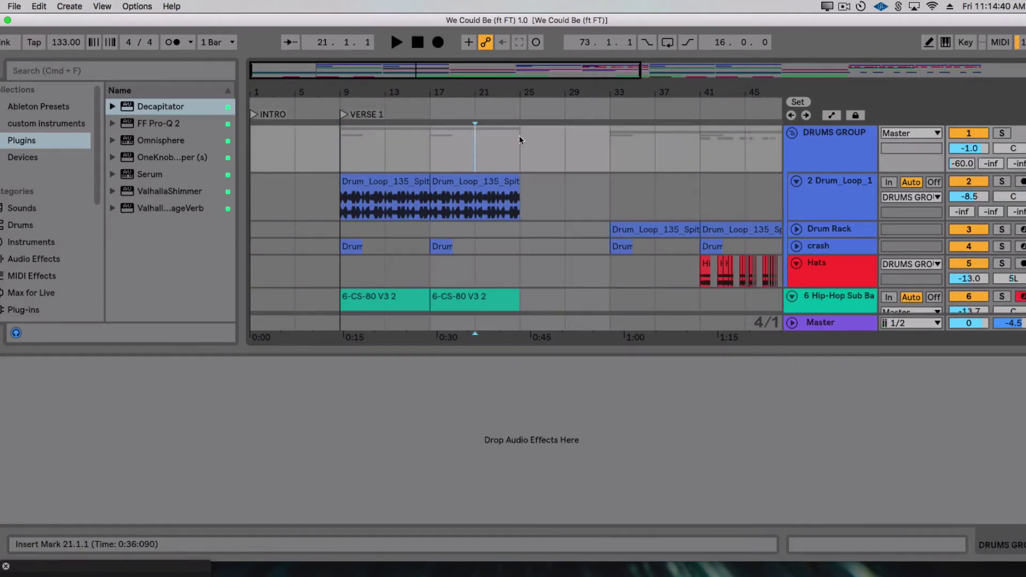
scroll(558, 171, down, 2)
scroll(558, 167, up, 2)
right_click(519, 150)
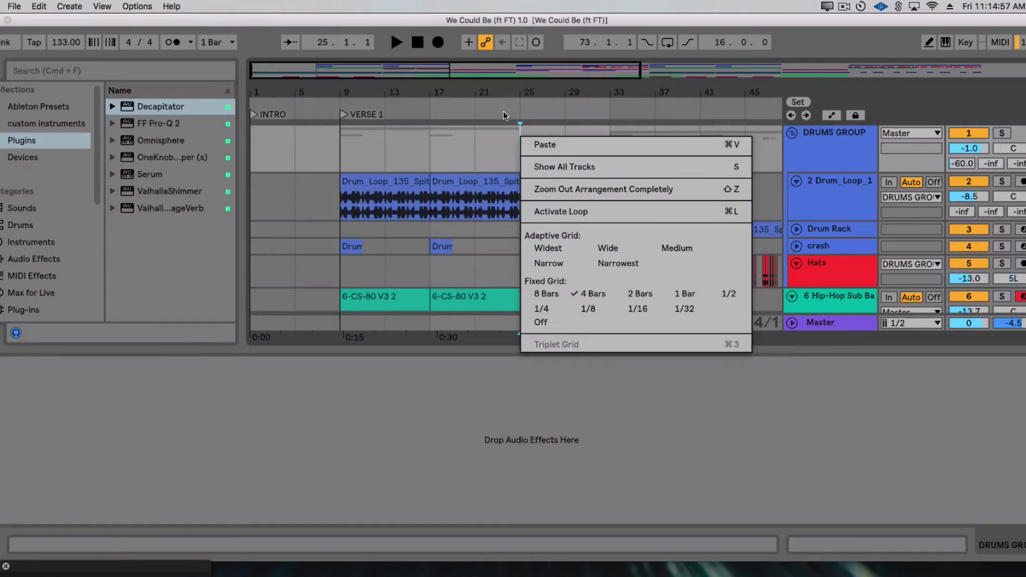
right_click(523, 109)
click(536, 148)
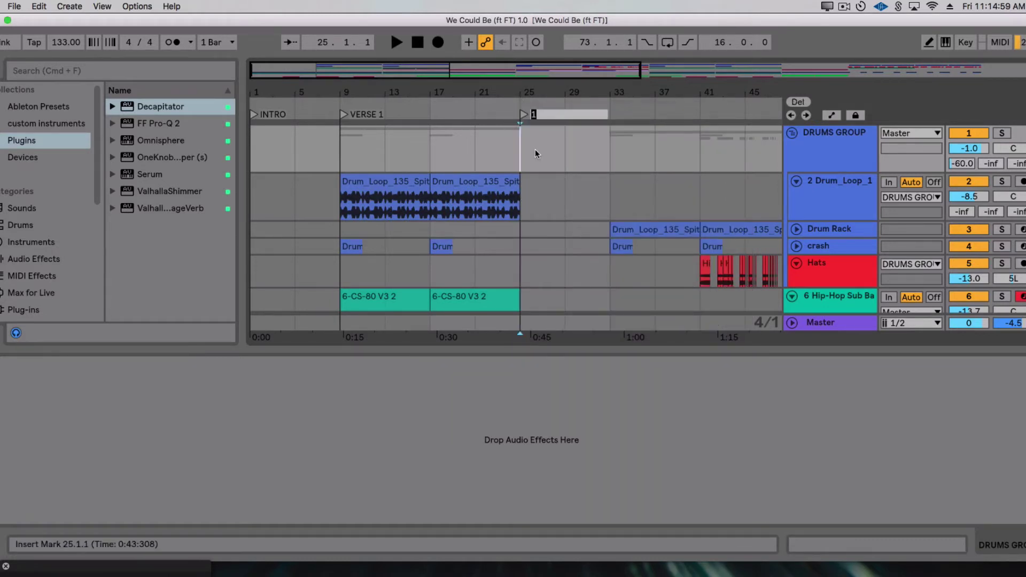
text(Pre-Chorus)
key(Return)
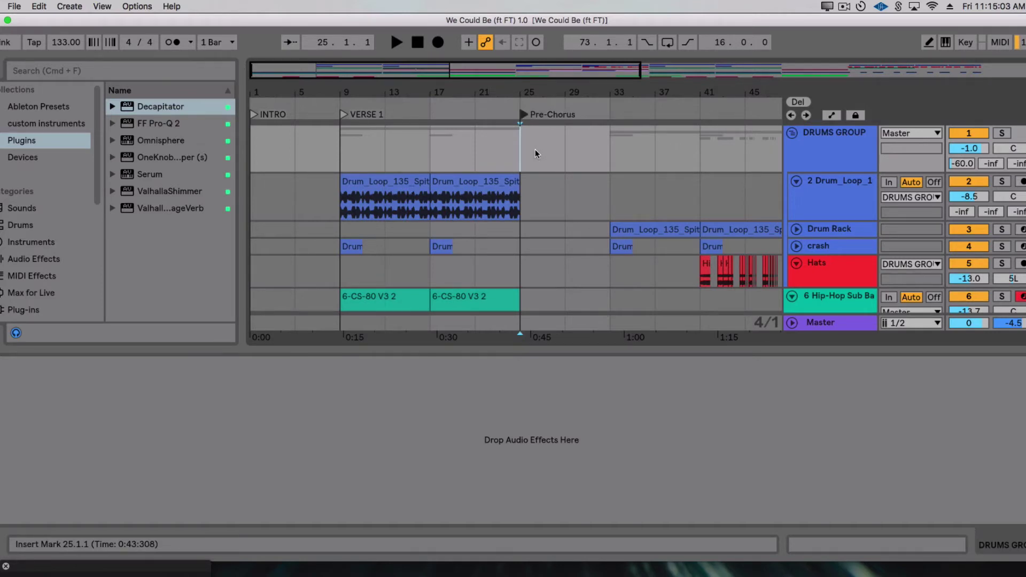
double_click(623, 351)
scroll(594, 337, down, 4)
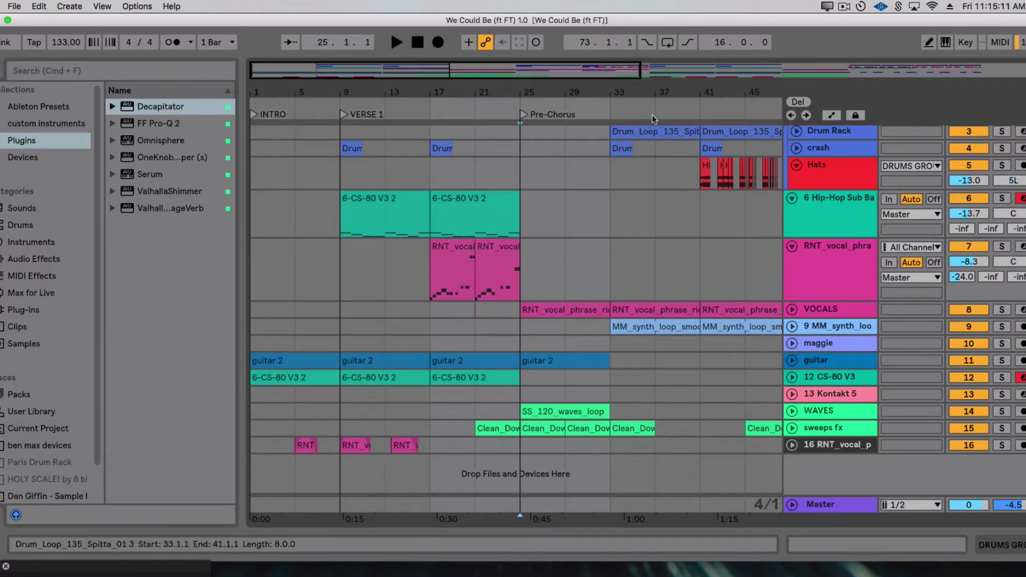
Stop playback and restart it from the Pre-Chorus at bar 25.
drag(662, 93, 486, 134)
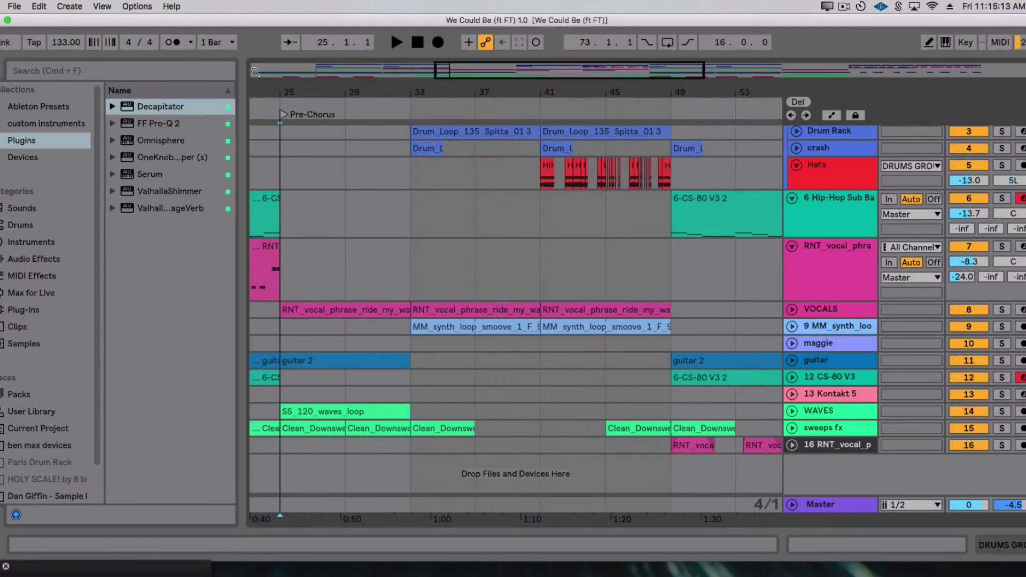
scroll(513, 278, down, 5)
scroll(328, 182, up, 4)
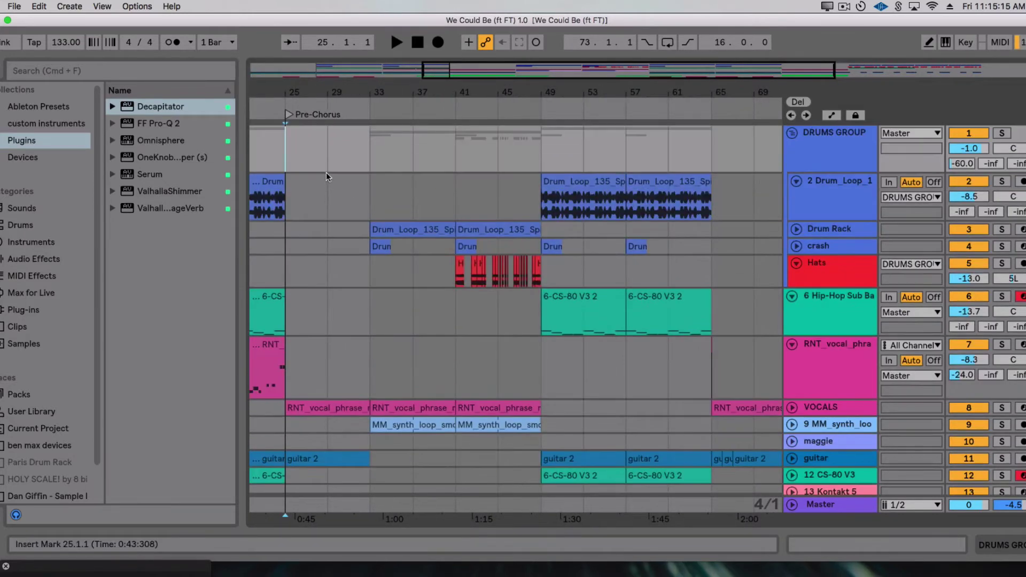
click(419, 42)
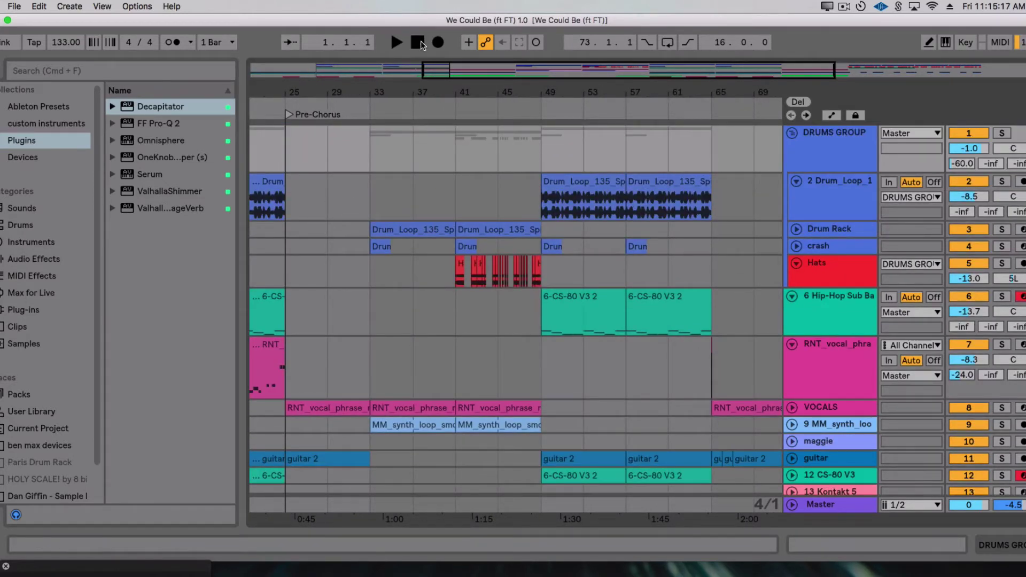
click(300, 165)
click(396, 42)
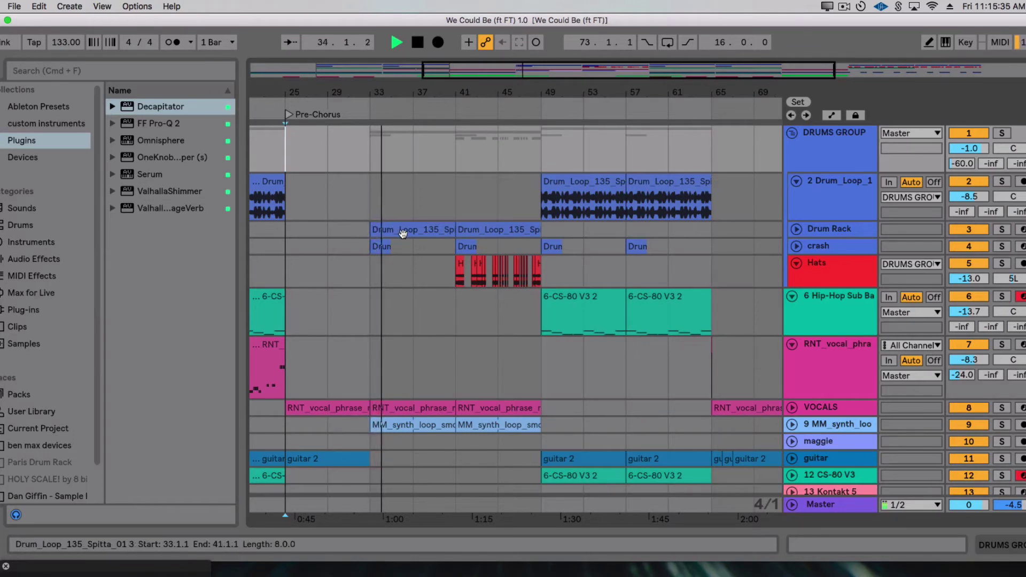
Inspect the VOCALS track's devices and clips, then fold it back to one row.
scroll(528, 262, down, 3)
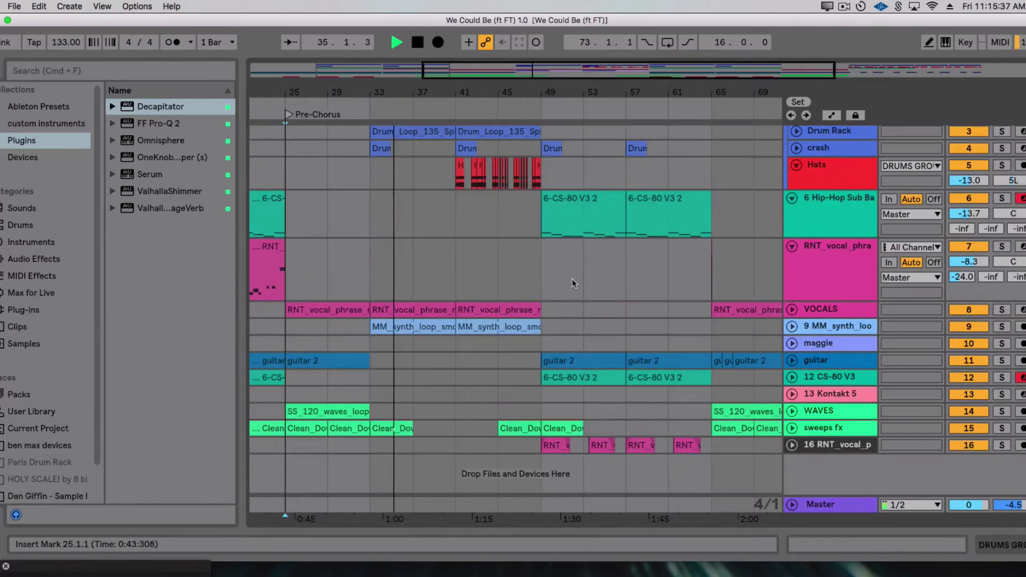
double_click(804, 308)
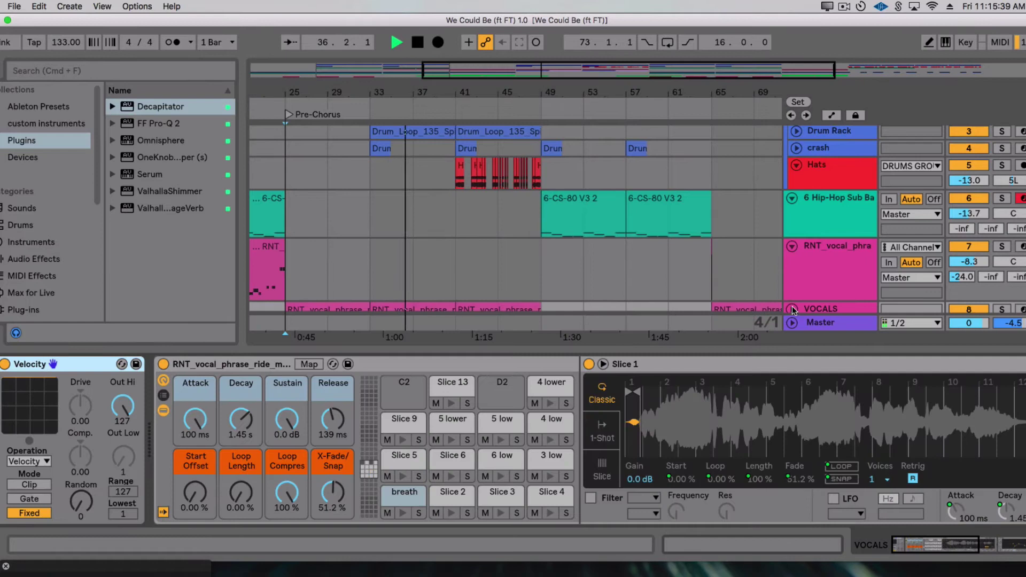
click(793, 309)
scroll(478, 443, down, 4)
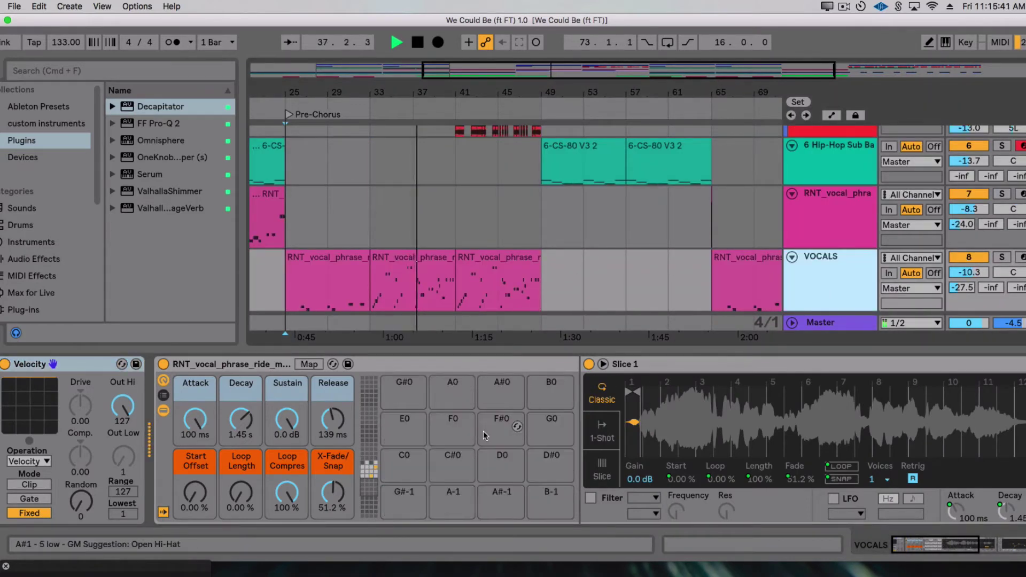
click(876, 262)
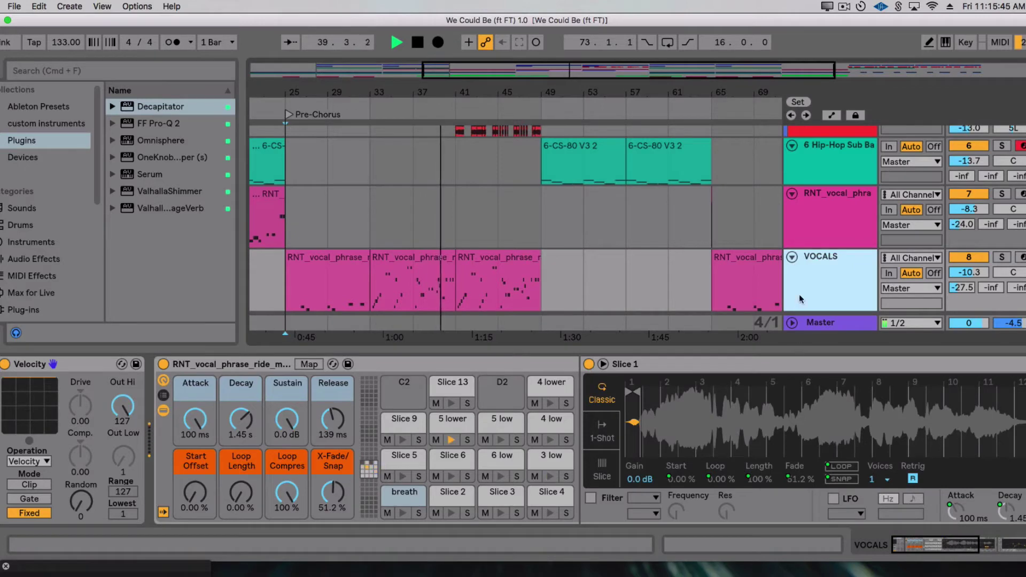
click(793, 258)
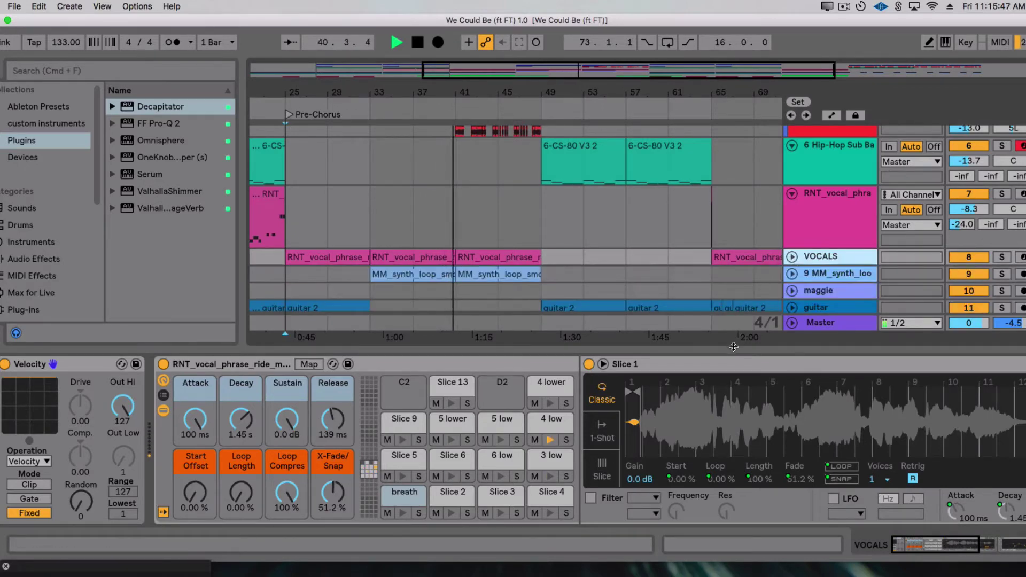
key(super+alt+l)
Unfold the MM_synth_loop track to show its waveform and check its device chain.
click(792, 327)
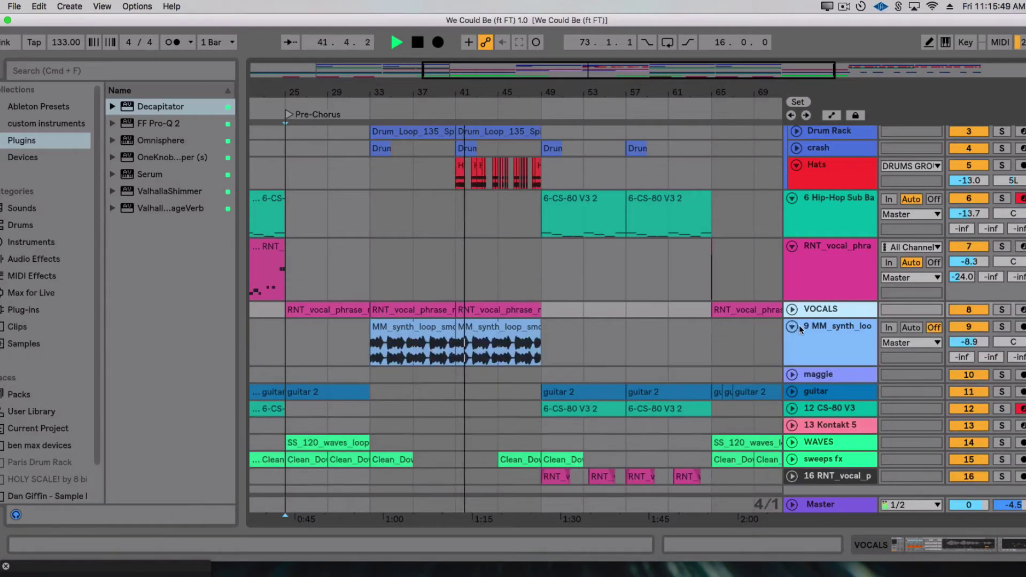
click(800, 330)
key(super+alt+l)
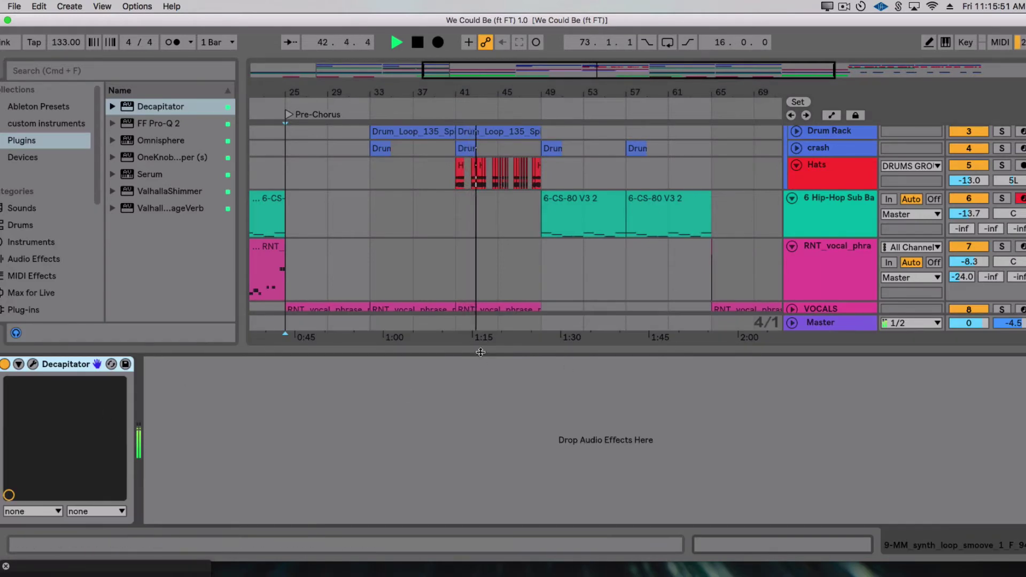
key(super+alt+l)
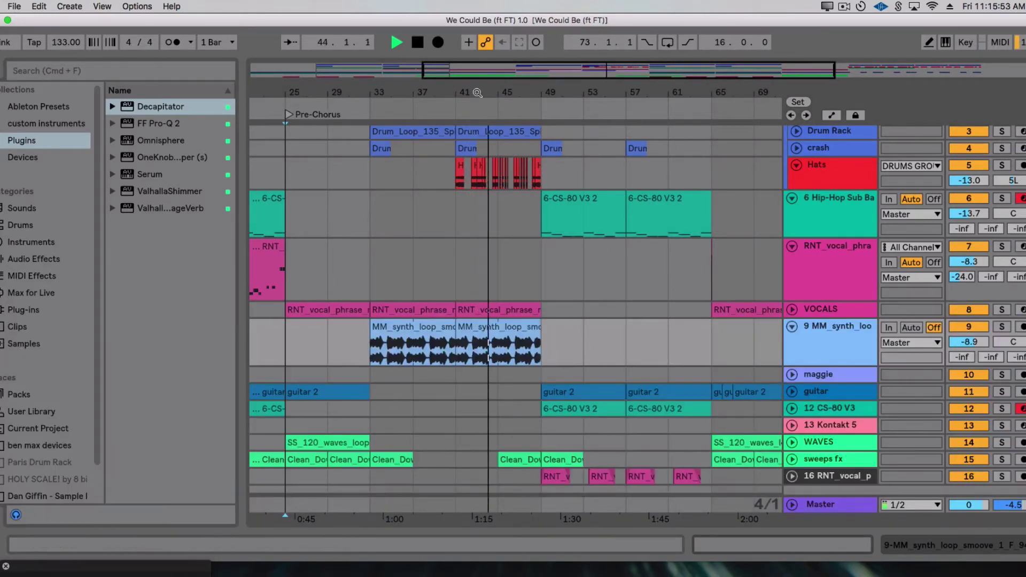
drag(477, 93, 522, 109)
scroll(690, 359, down, 3)
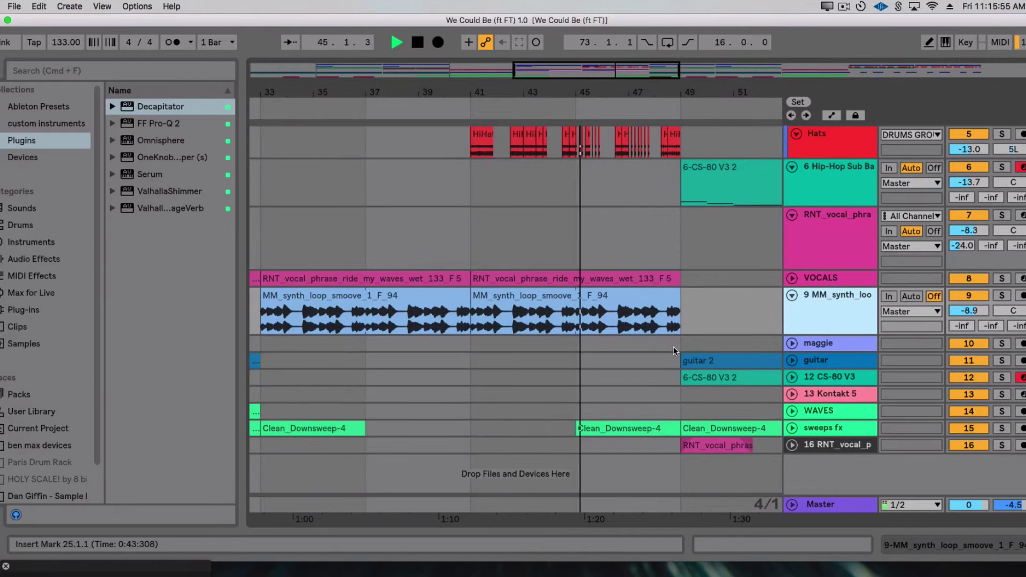
scroll(668, 358, up, 4)
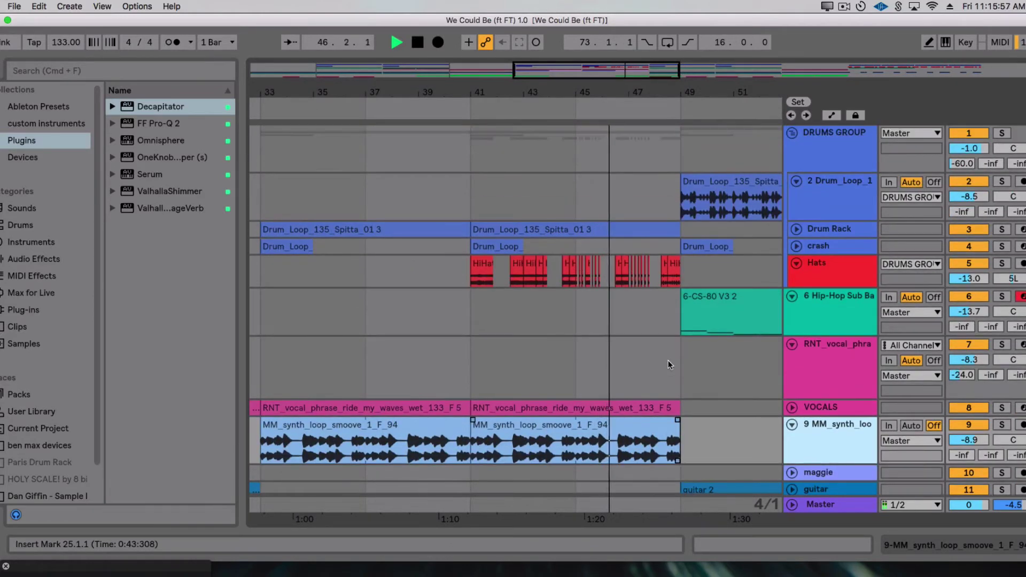
Shrink the DRUMS GROUP track to minimum height and fold it to a single row.
click(796, 181)
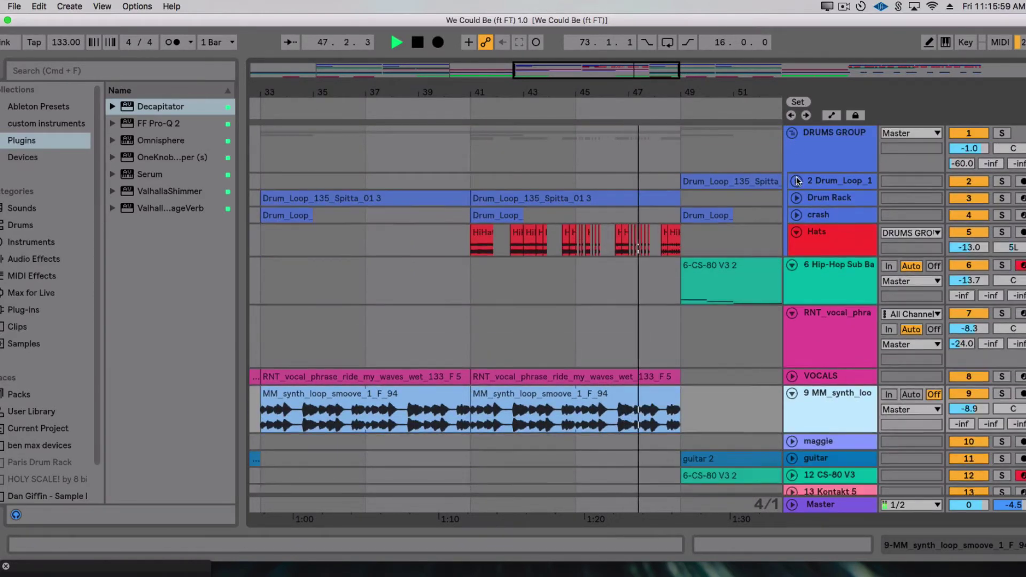
click(796, 181)
drag(815, 172, 814, 138)
click(792, 133)
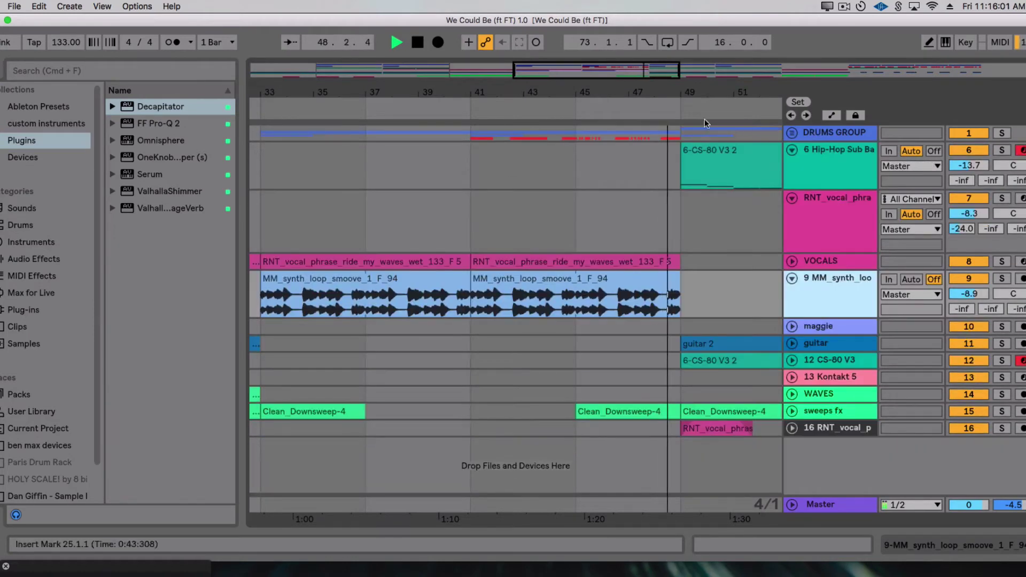
drag(665, 93, 665, 66)
Stop playback and add a locator named CHORUS at bar 33.
key(space)
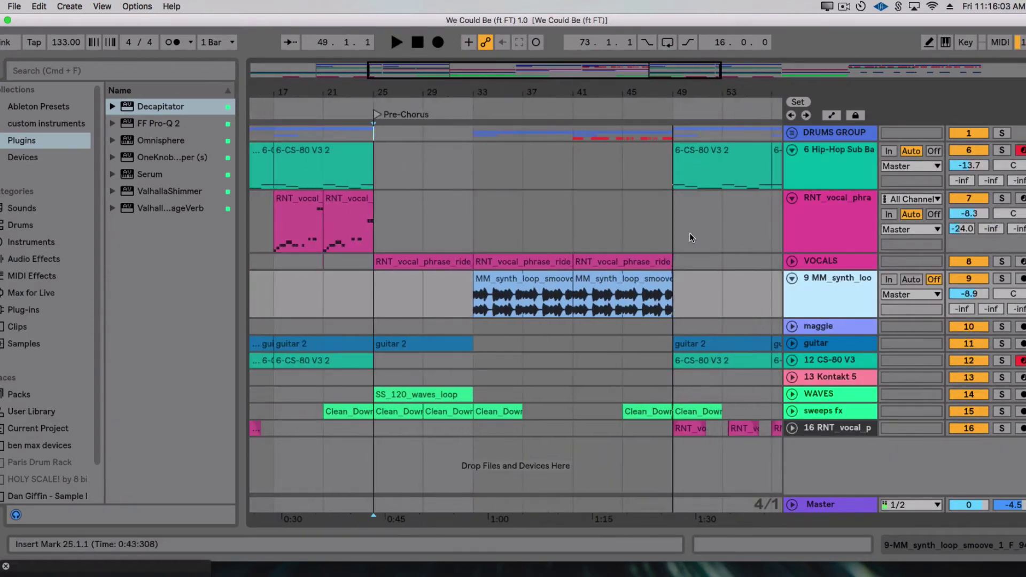
click(472, 139)
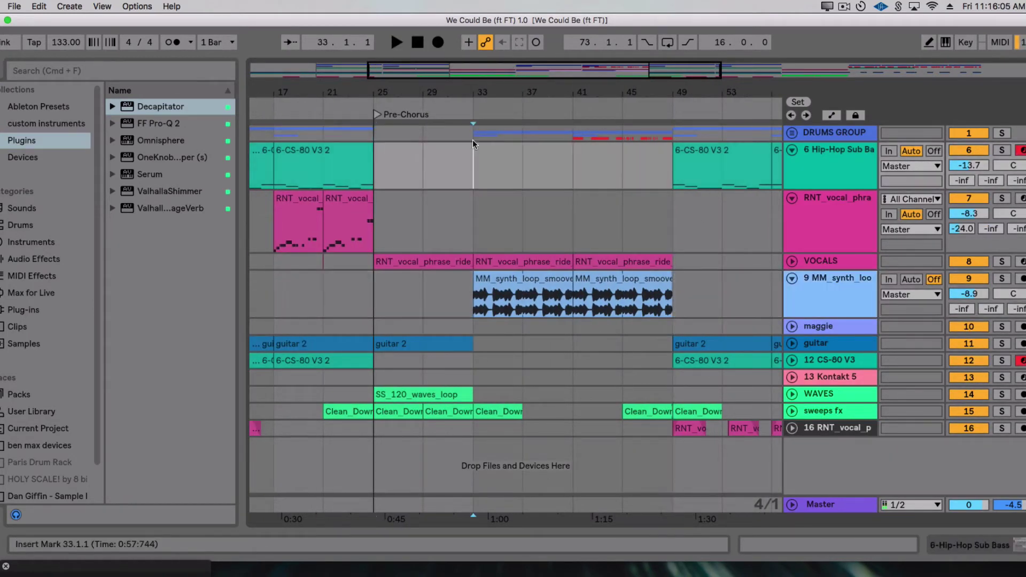
right_click(474, 114)
click(503, 155)
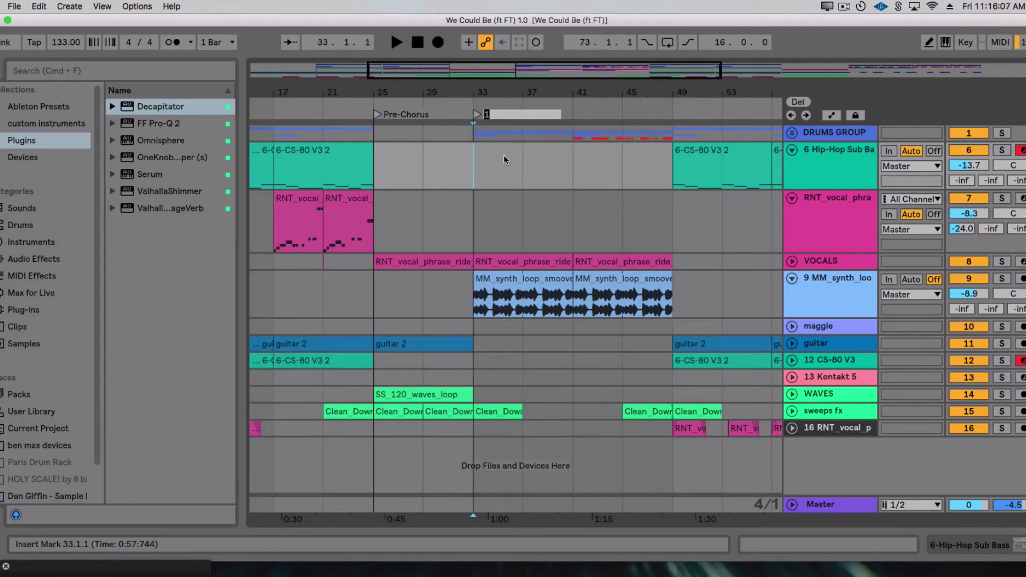
text(CHORUS)
key(Return)
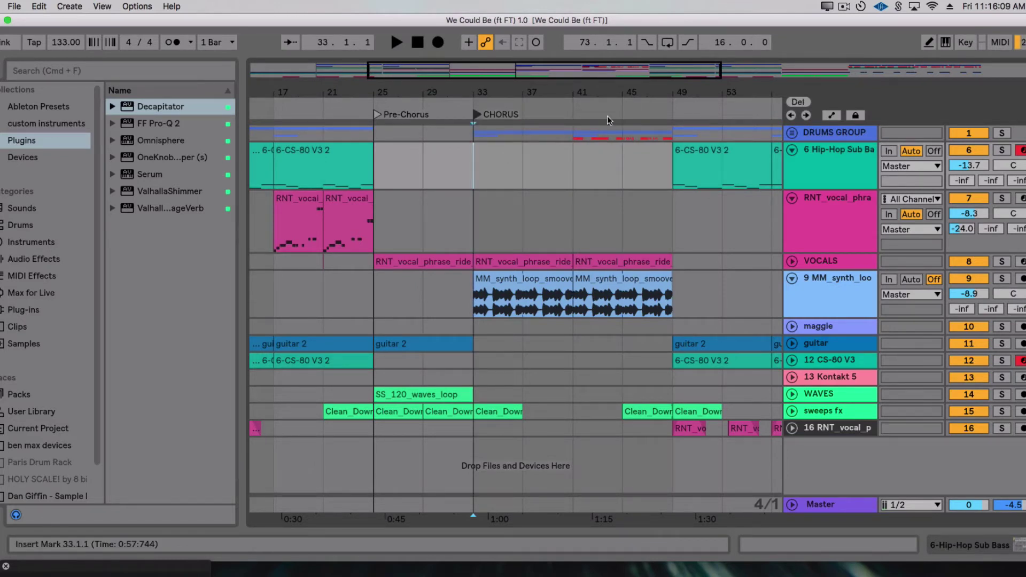
Move to bar 49 of the vocal phrase track and add a locator named VERSE 2 there.
drag(651, 93, 412, 98)
scroll(373, 161, right, 3)
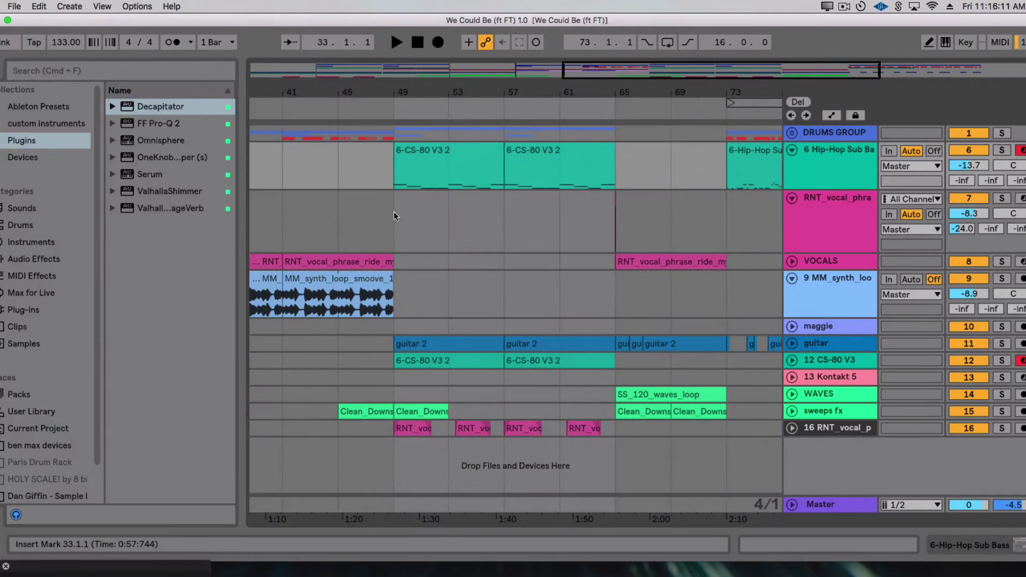
drag(393, 211, 615, 211)
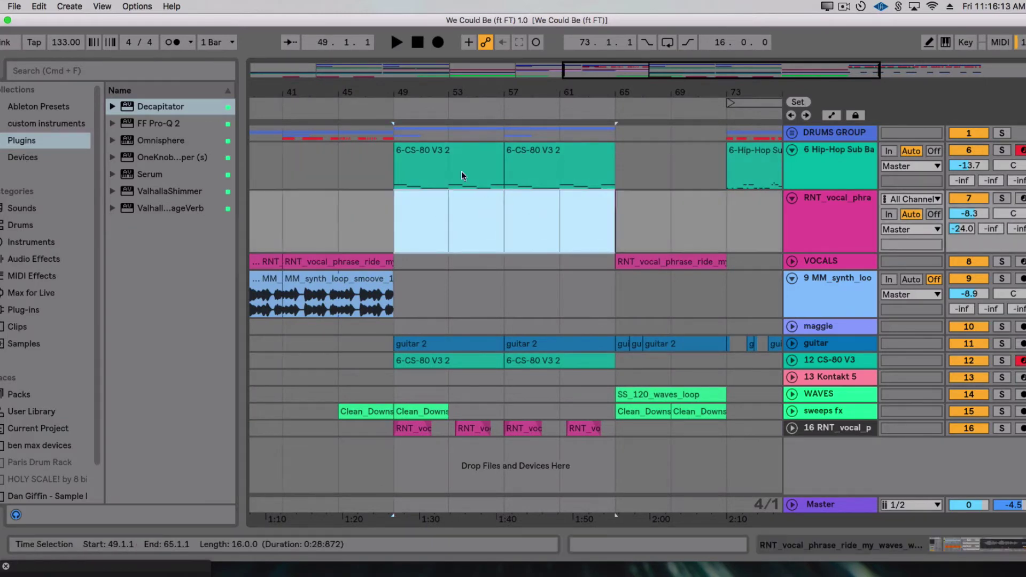
drag(430, 95, 530, 69)
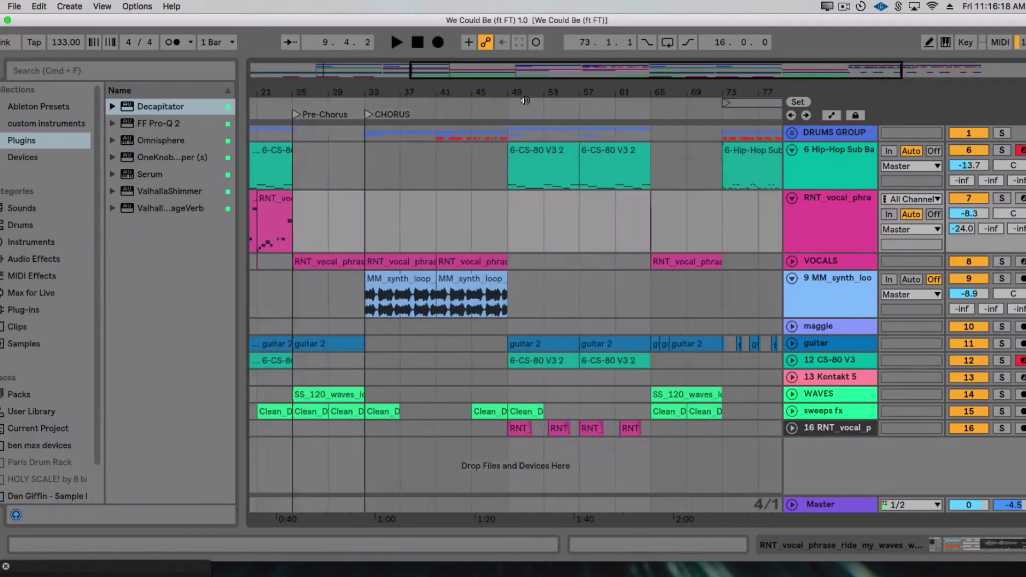
drag(451, 92, 612, 92)
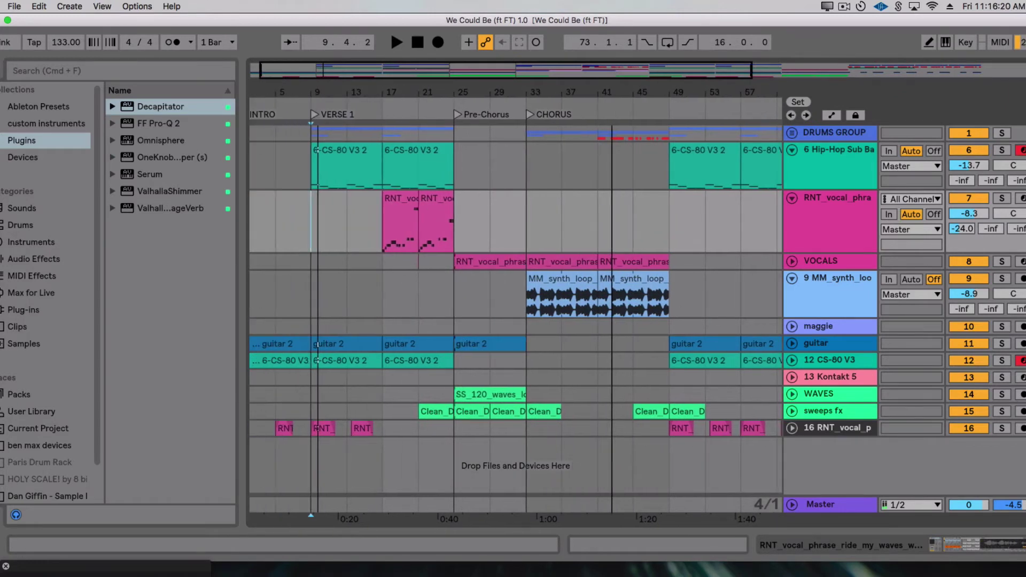
drag(686, 101, 449, 110)
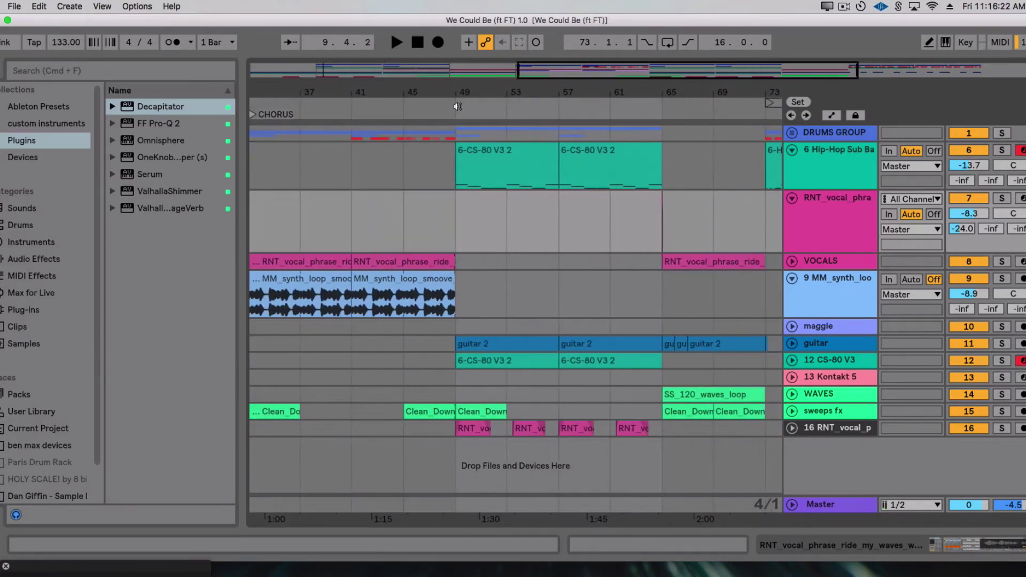
right_click(458, 108)
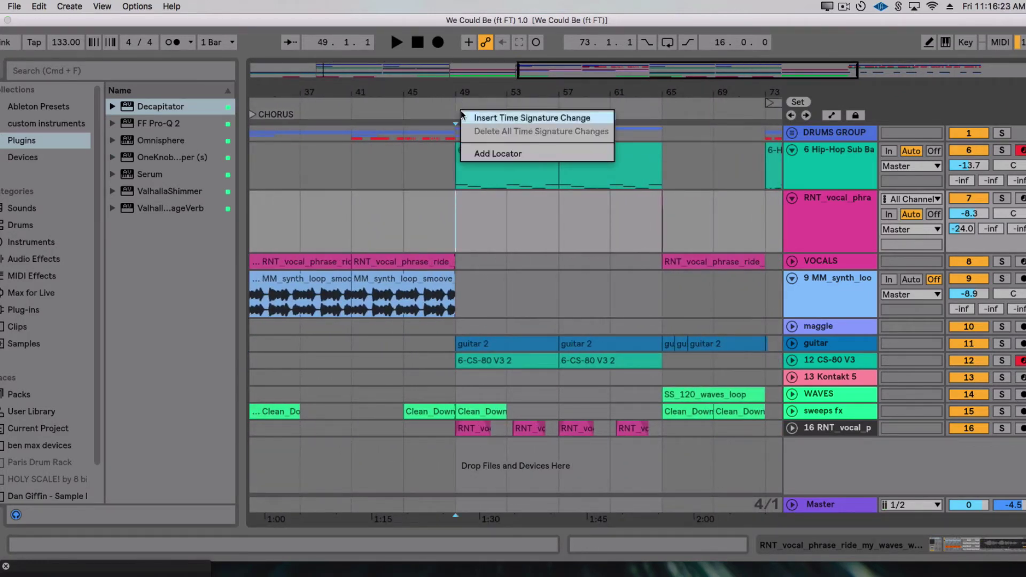
click(489, 149)
text(VERSE 2)
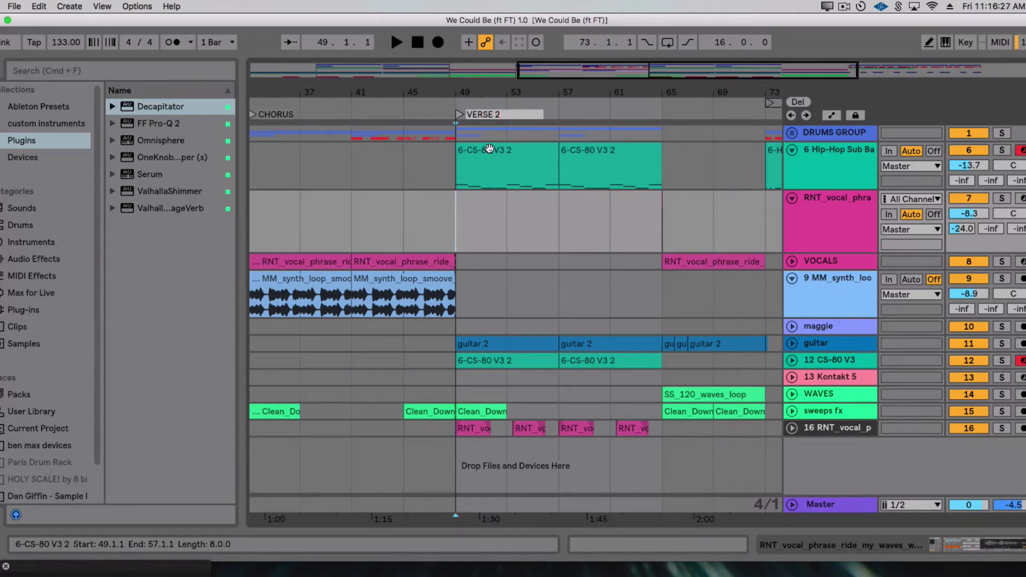
key(Return)
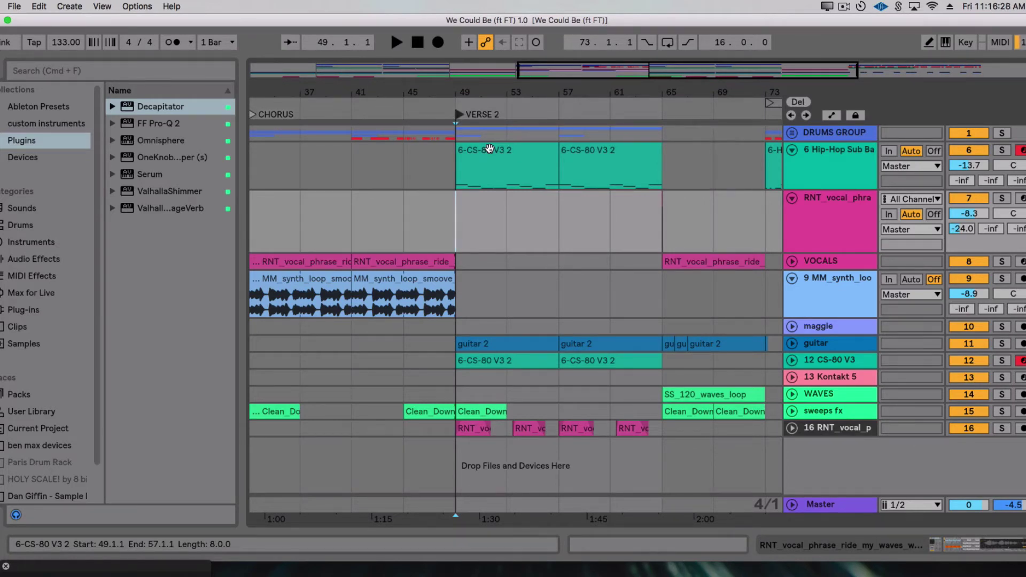
Hide the browser and fit bars 1–65 of the song in view.
scroll(374, 161, right, 5)
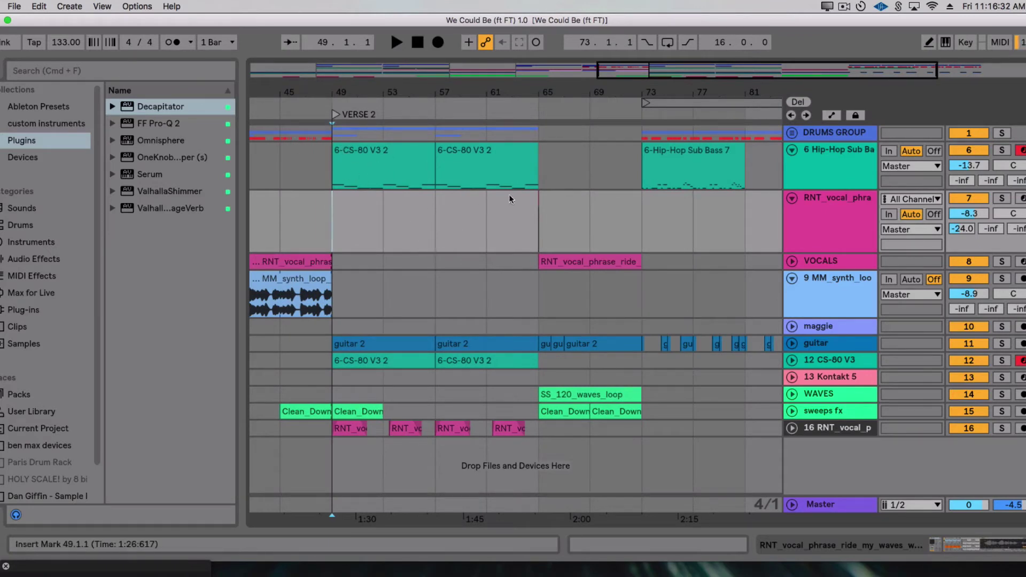
click(518, 214)
scroll(517, 216, right, 3)
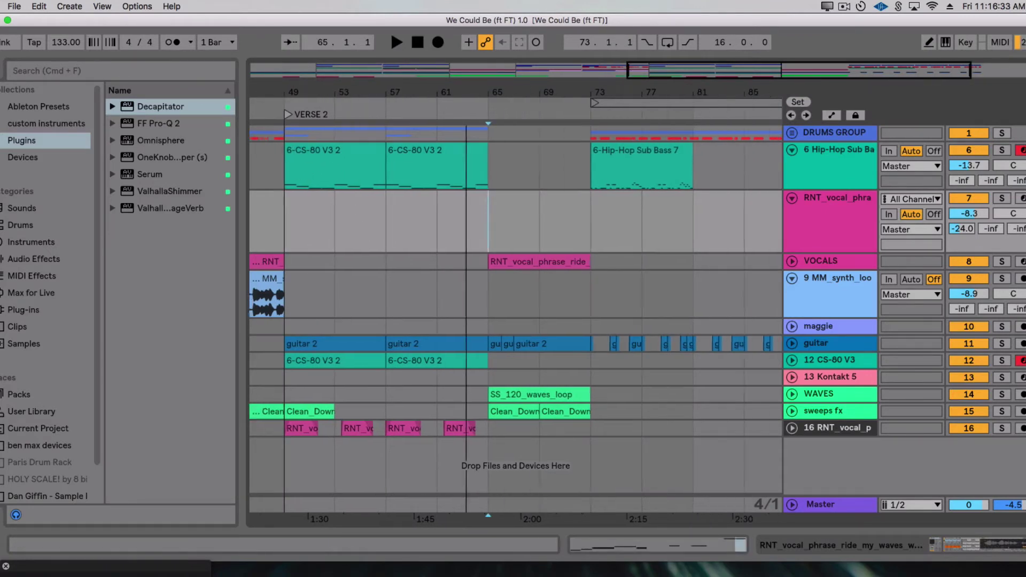
click(414, 232)
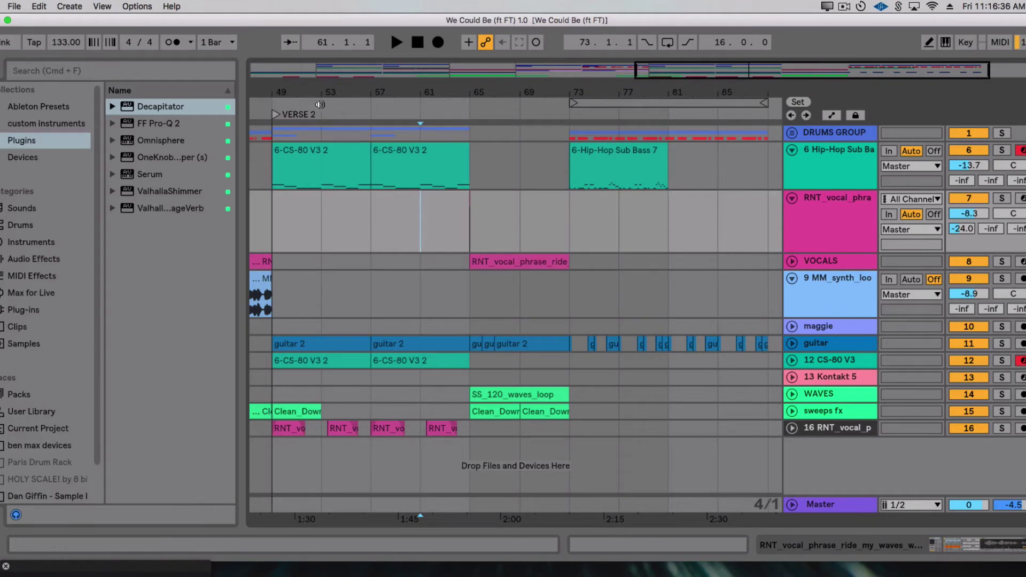
drag(326, 90, 542, 87)
drag(346, 88, 346, 95)
drag(241, 120, 107, 118)
drag(170, 91, 334, 92)
Undo to restore the bass clip's start to bar 9, then check bars 25–45 on the bass track.
drag(28, 176, 168, 157)
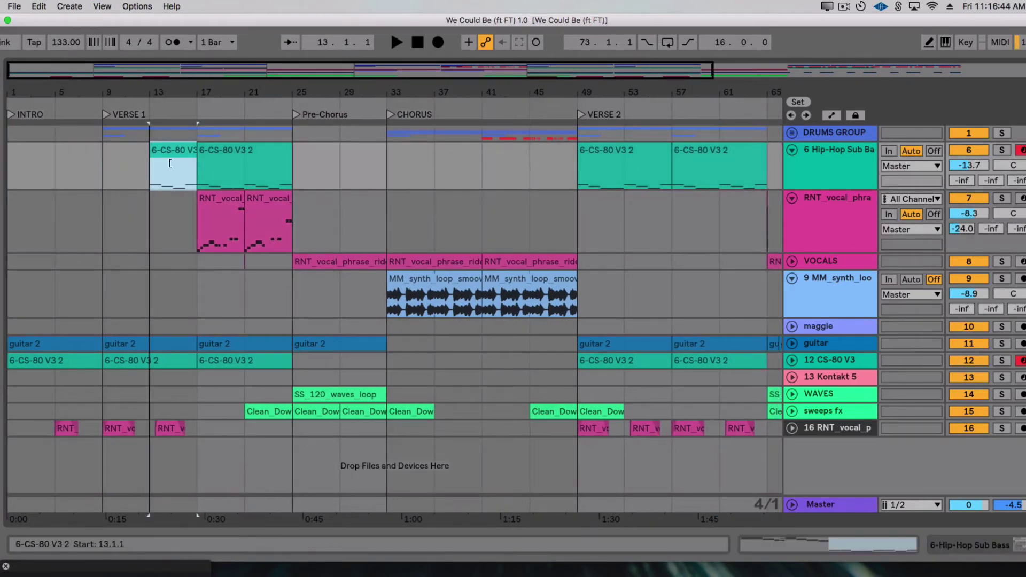
key(super+z)
drag(300, 157, 362, 150)
click(447, 158)
drag(526, 165, 446, 164)
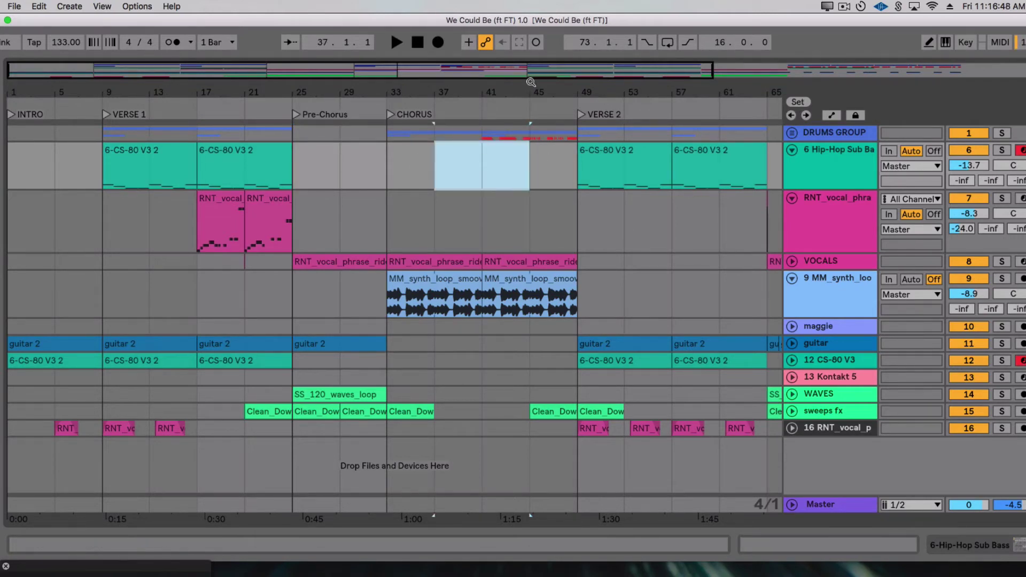
drag(530, 88, 362, 88)
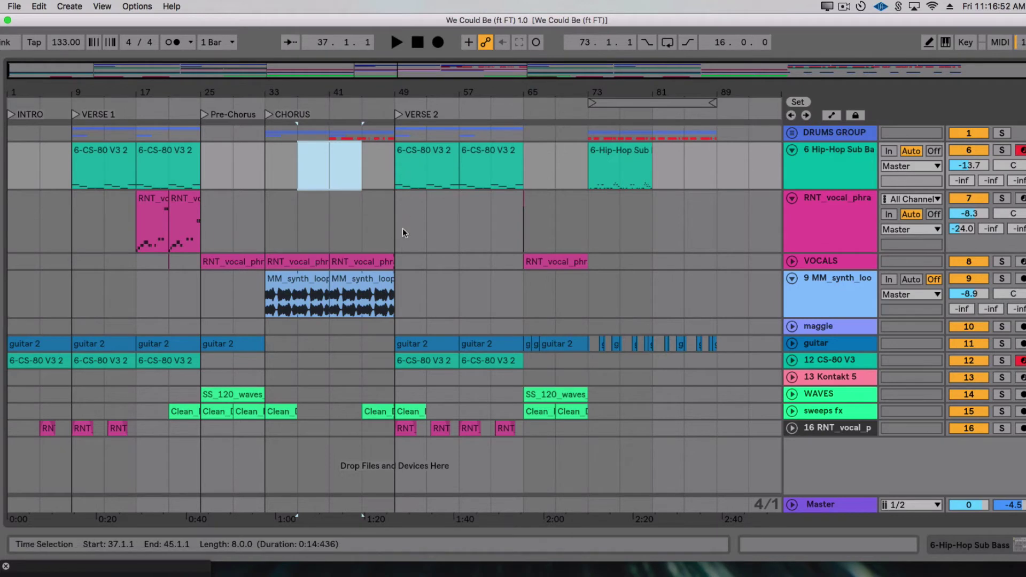
key(plus)
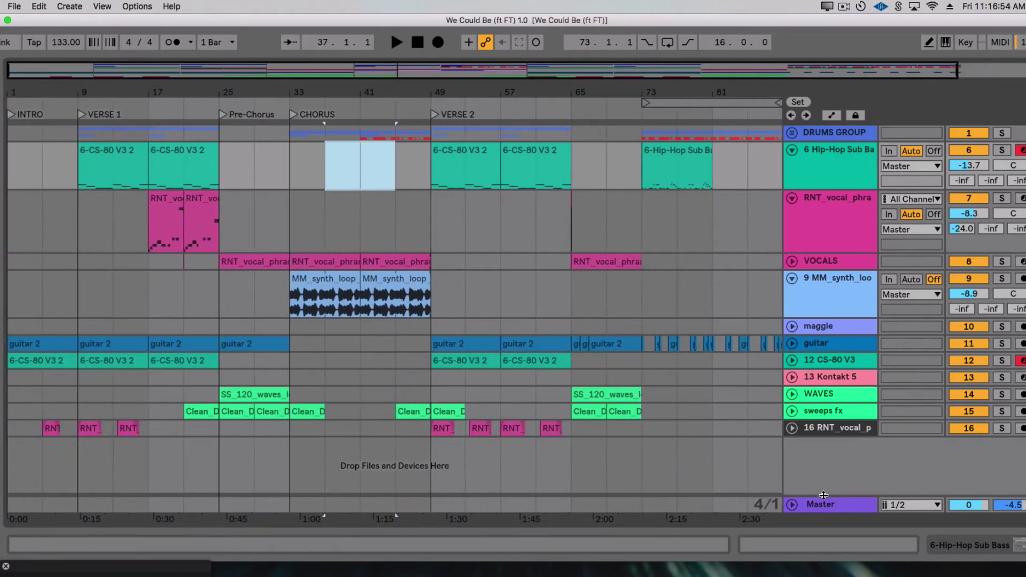
Expand and solo the sweeps fx track, then play the Clean_Downsweep clip from bar 21.
click(792, 410)
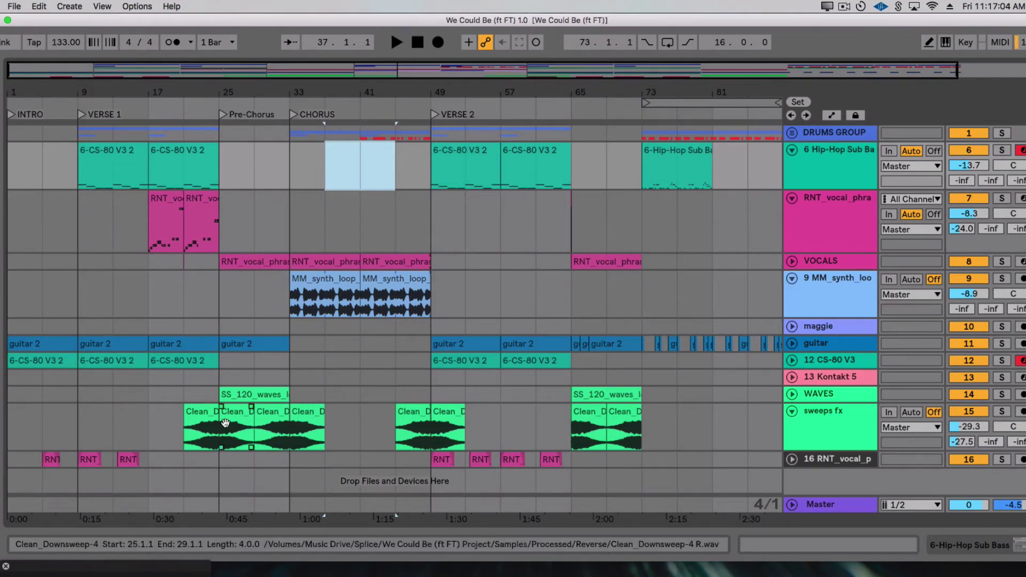
click(201, 422)
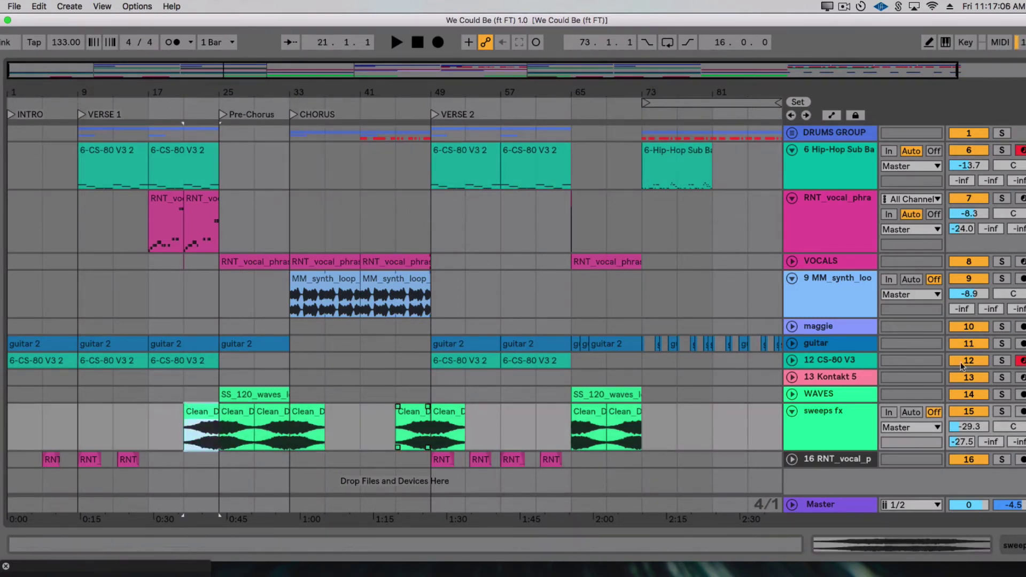
click(1002, 412)
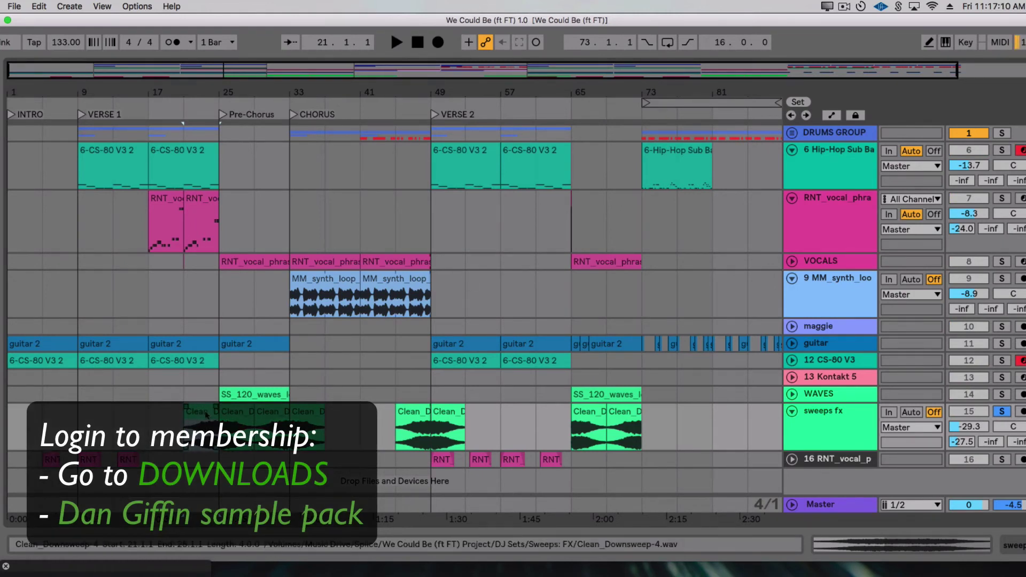
key(space)
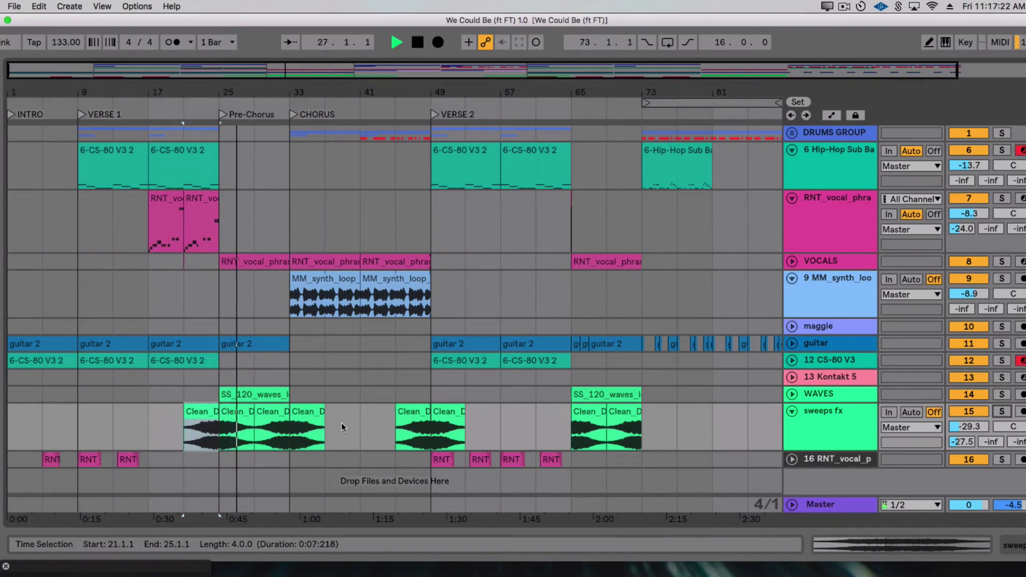
key(space)
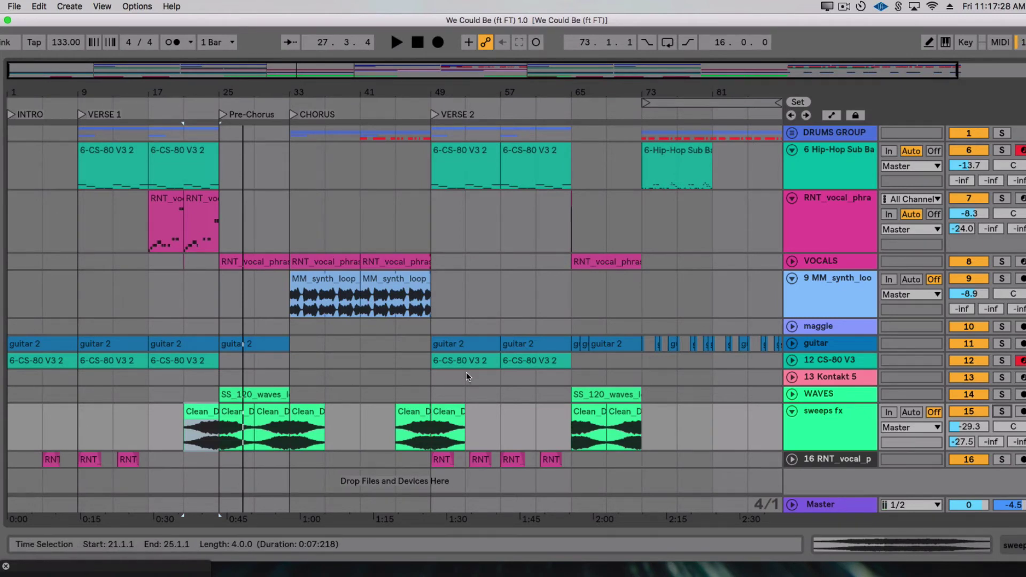
drag(331, 93, 332, 87)
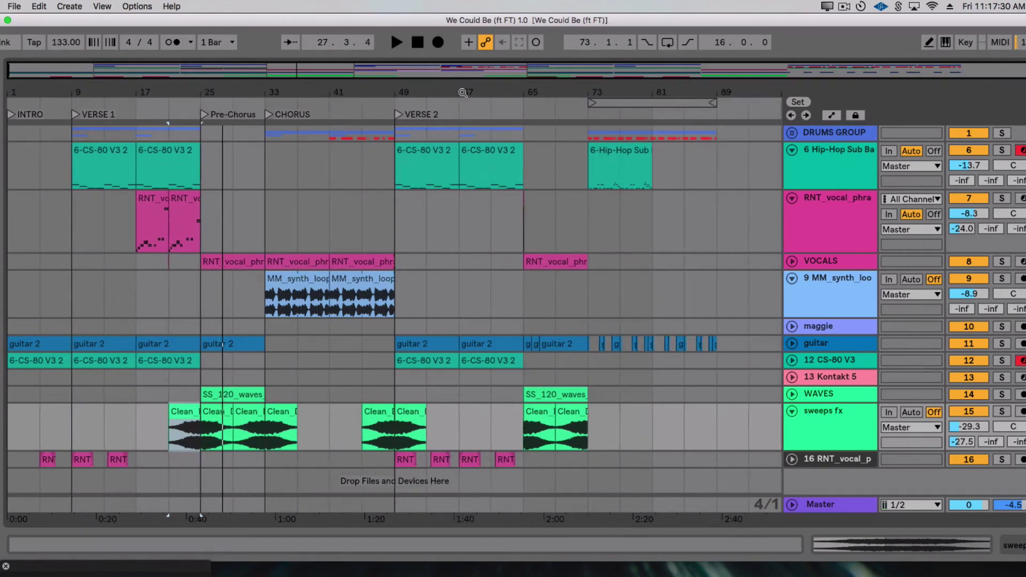
drag(613, 82, 538, 104)
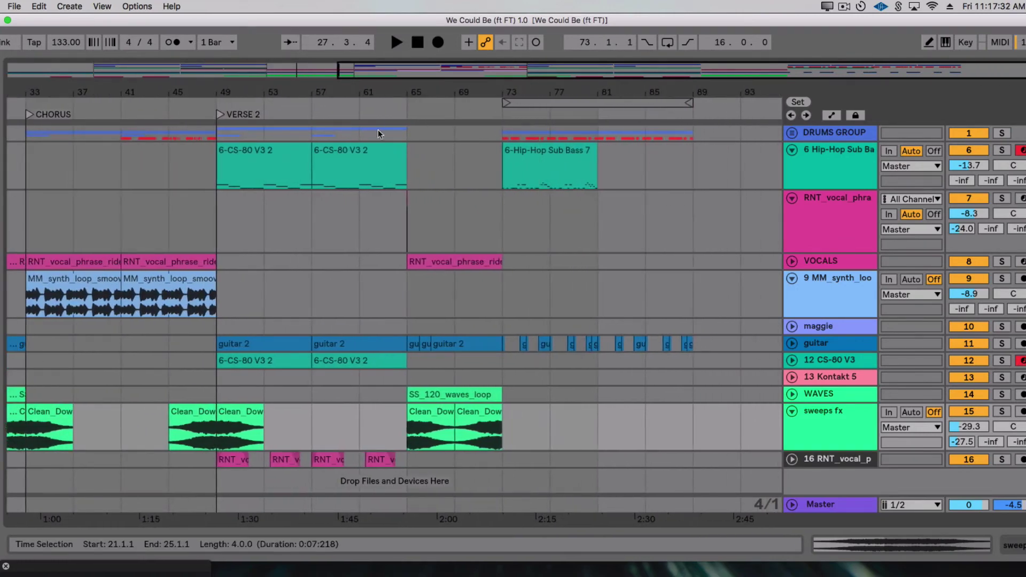
drag(328, 91, 485, 101)
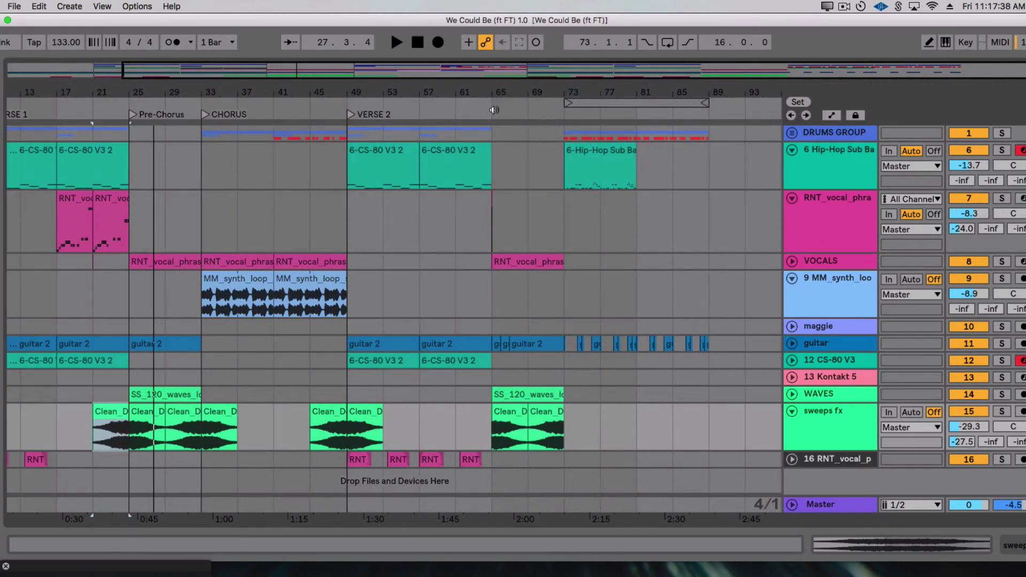
Add a locator named Pre-chorus at bar 65.
right_click(492, 111)
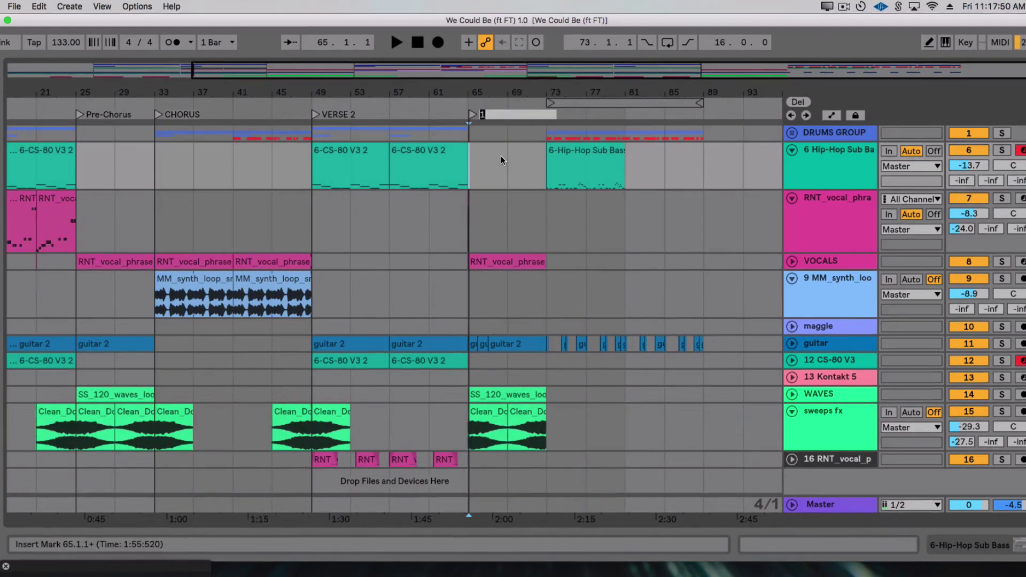
text(Pre-chorus)
key(Return)
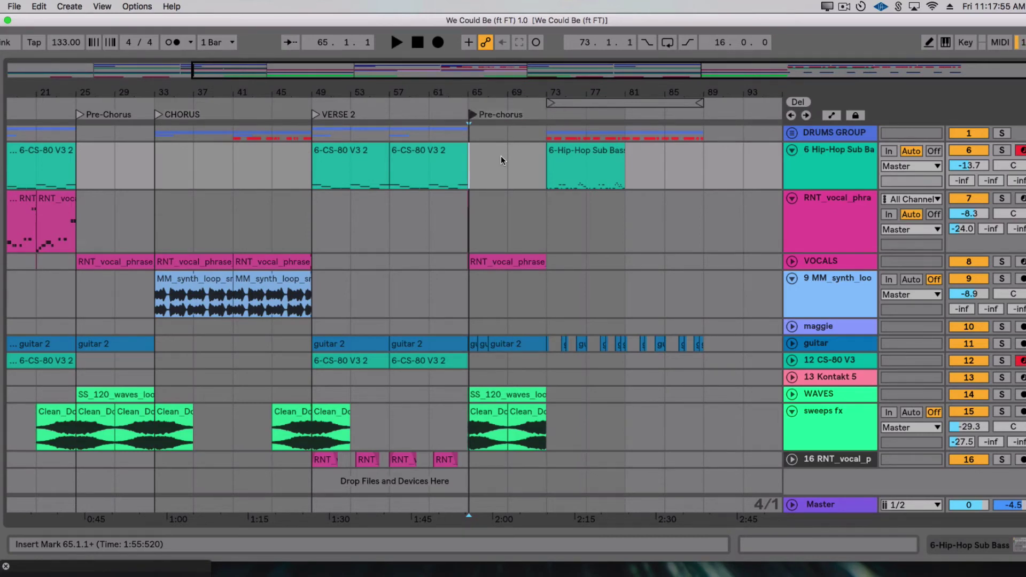
Expand the guitar track and set the arrangement grid to 1/8 notes.
click(792, 343)
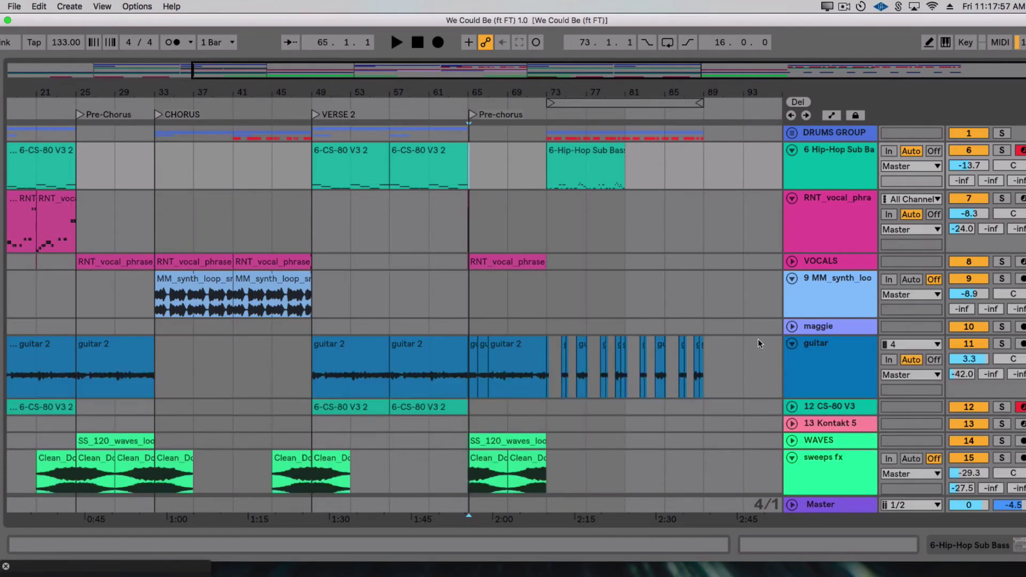
drag(304, 84, 386, 63)
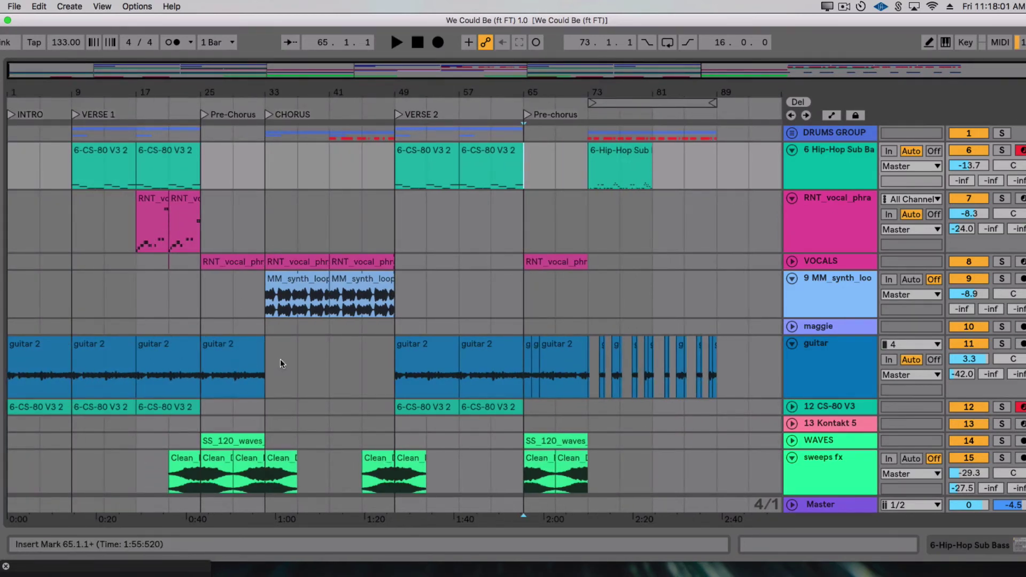
click(241, 369)
drag(483, 92, 254, 134)
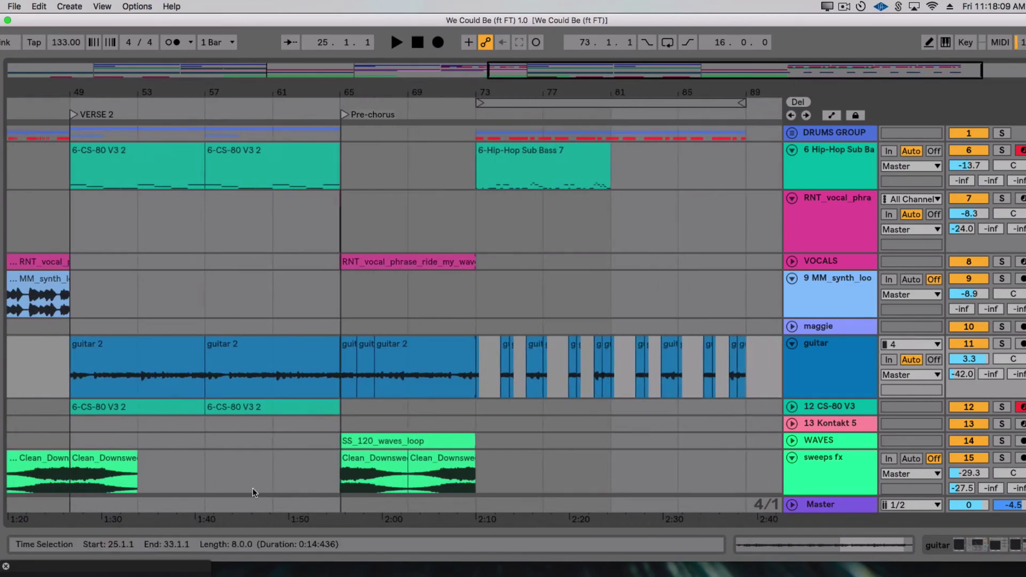
right_click(252, 303)
click(323, 504)
Copy a short guitar 2 passage, paste it near bar 89, then delete the pasted clip.
drag(211, 382, 248, 375)
key(super+c)
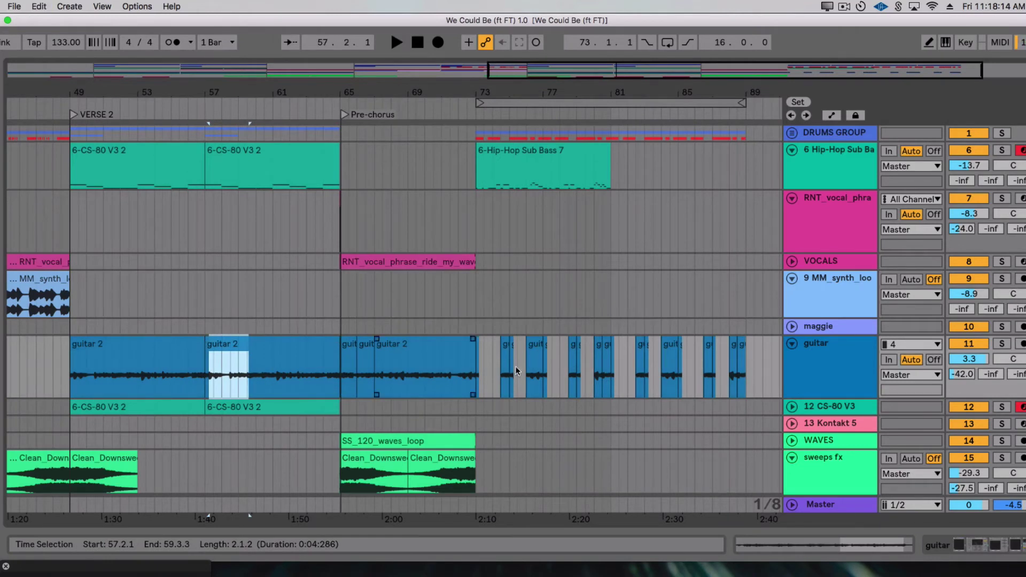
click(760, 355)
key(super+v)
scroll(694, 352, right, 5)
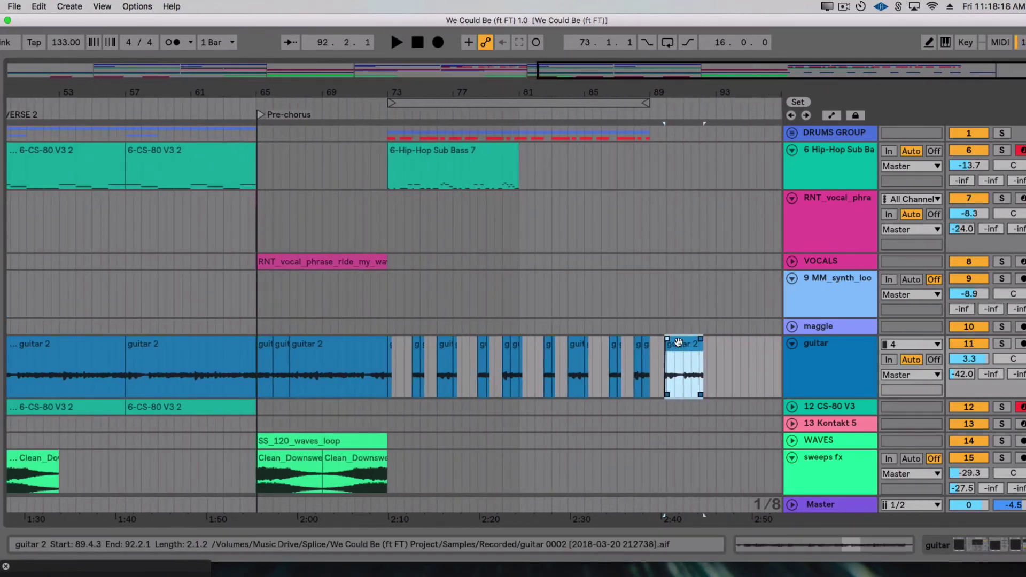
key(Delete)
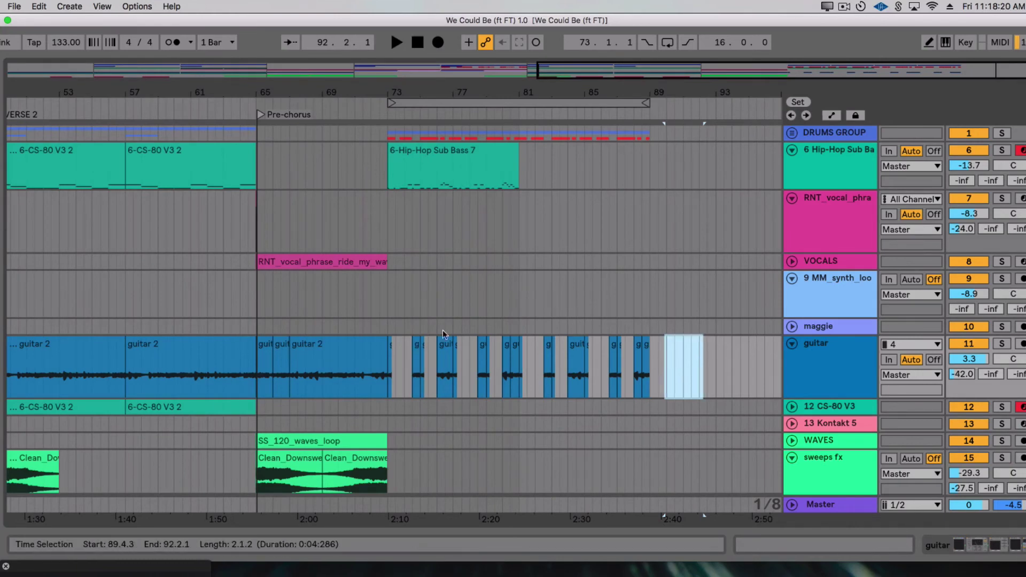
Reverse the short guitar clip at bar 76 and zoom out to show bars 1–89.
click(446, 342)
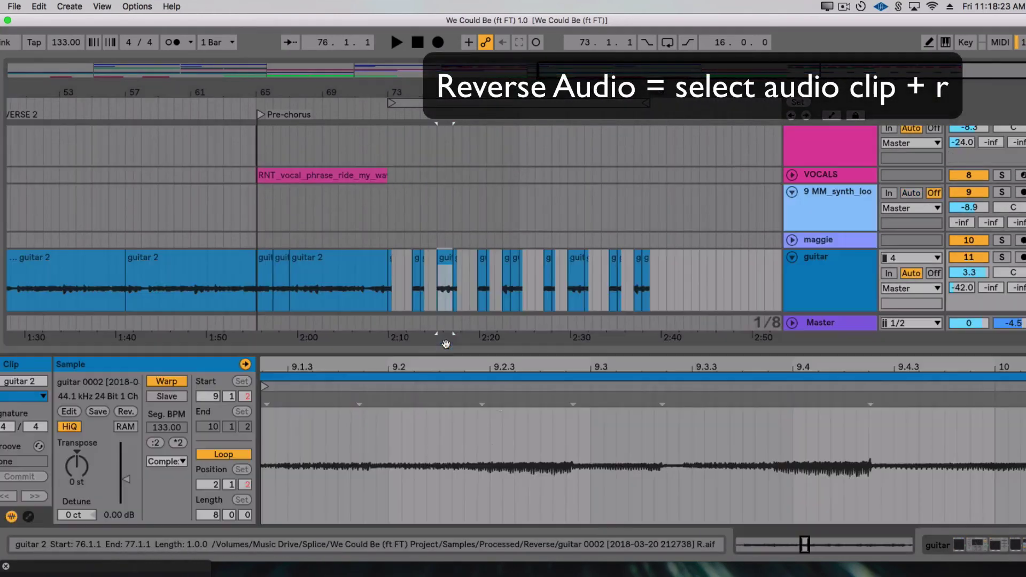
double_click(446, 342)
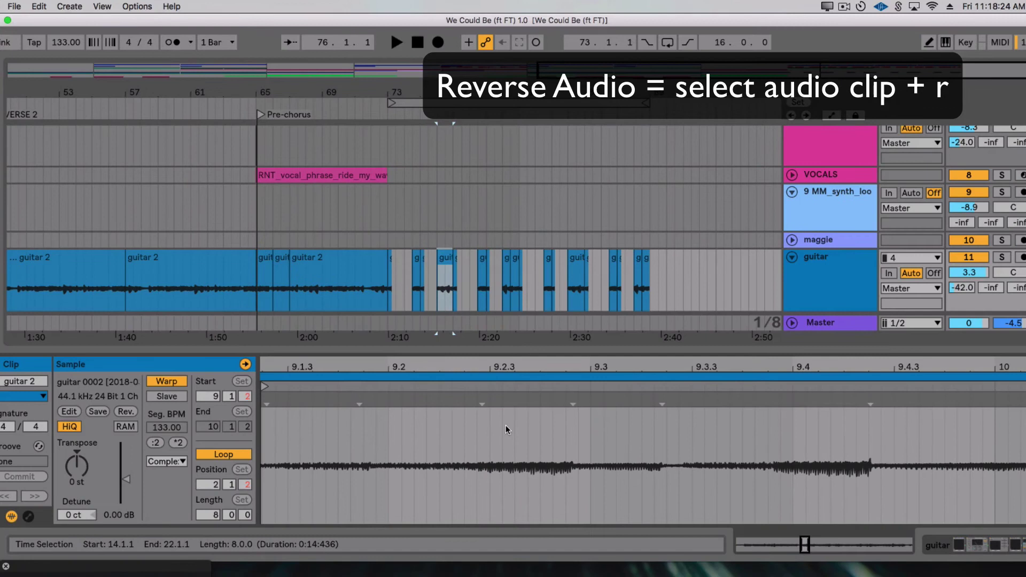
click(446, 262)
key(r)
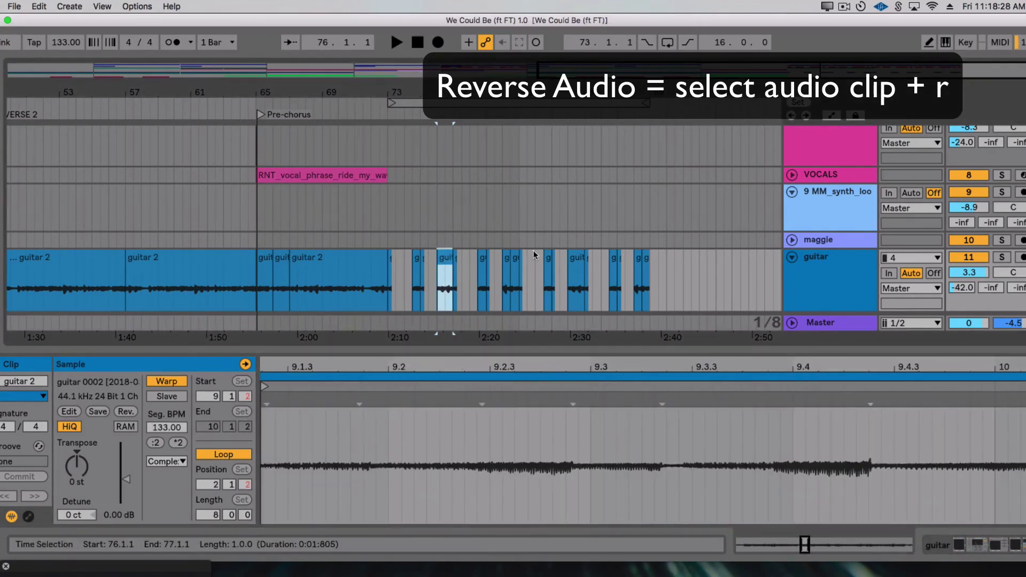
click(510, 208)
drag(396, 71, 585, 381)
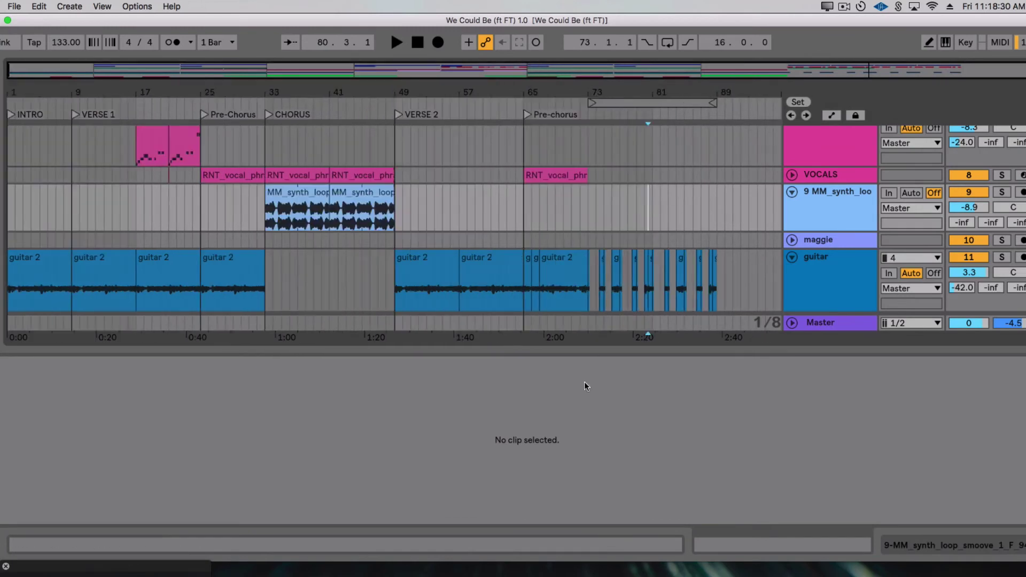
Close the clip detail area and unfold DRUMS GROUP to view Drum_Loop's EQ Eight device.
key(super+alt+l)
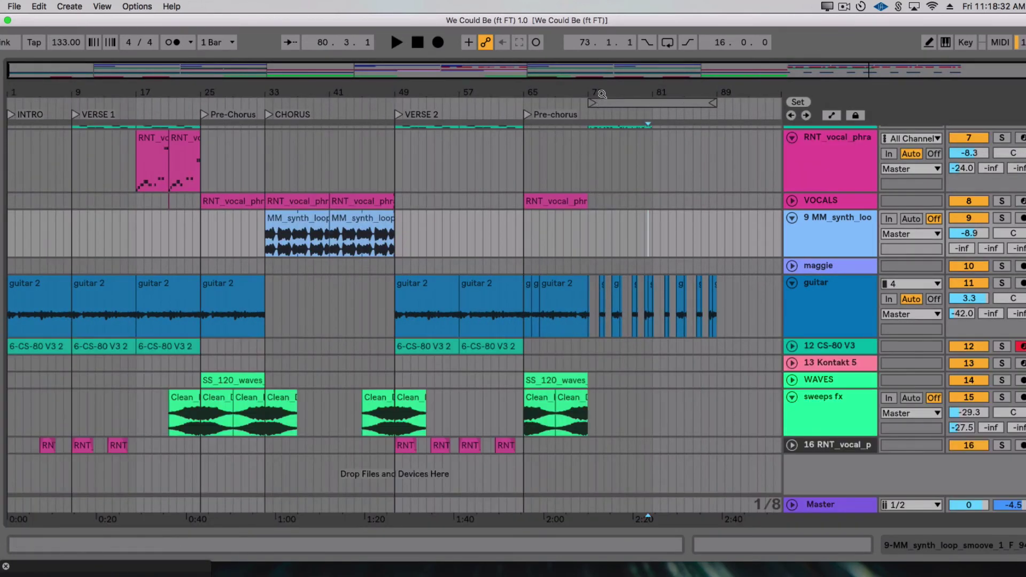
drag(602, 89, 602, 91)
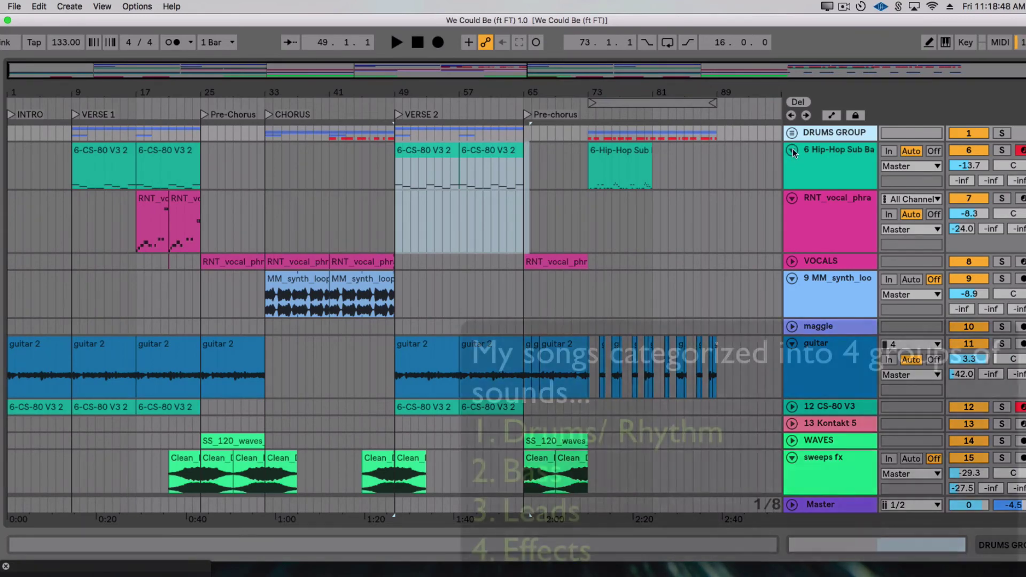
click(793, 150)
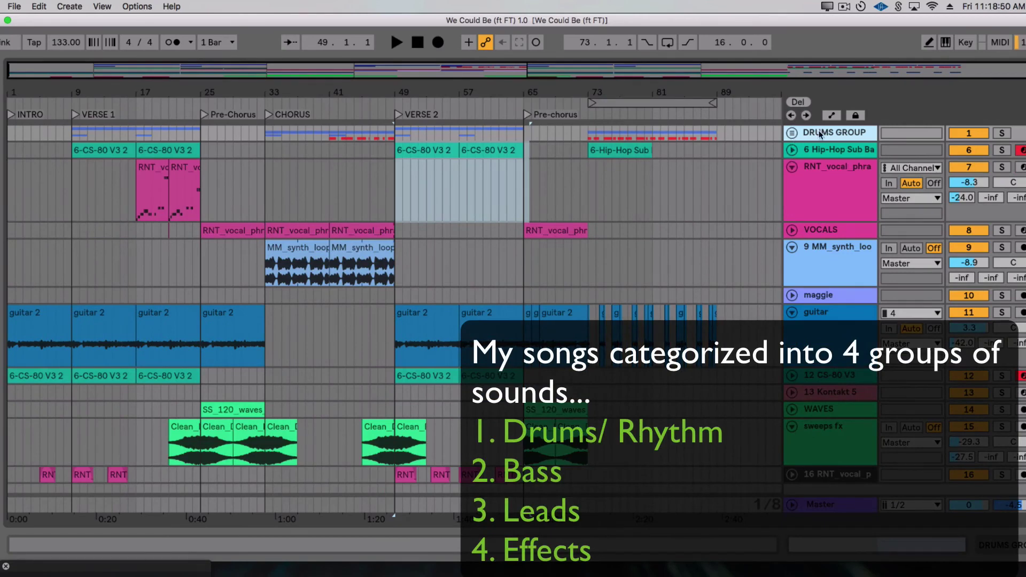
click(793, 133)
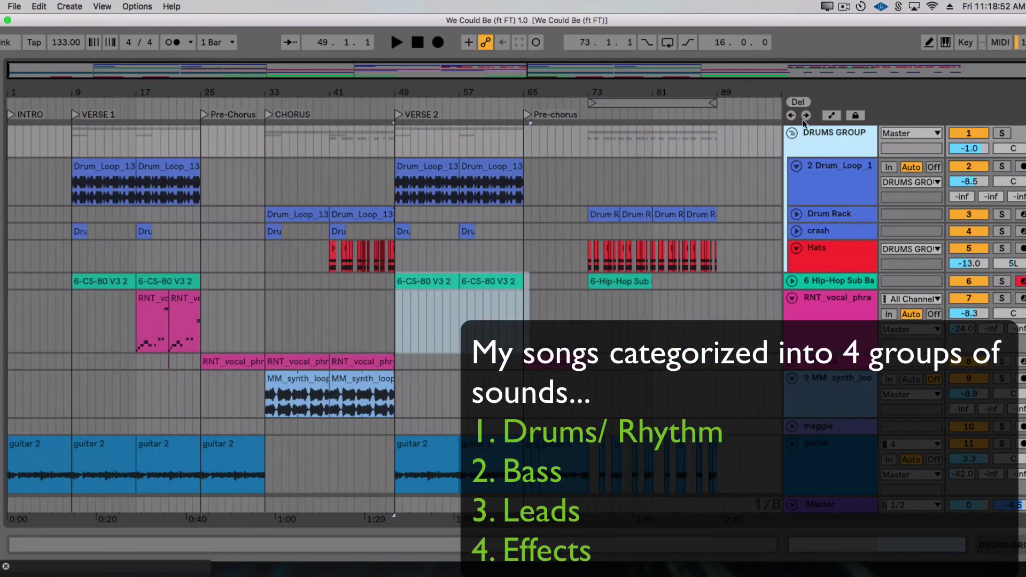
click(801, 220)
double_click(811, 195)
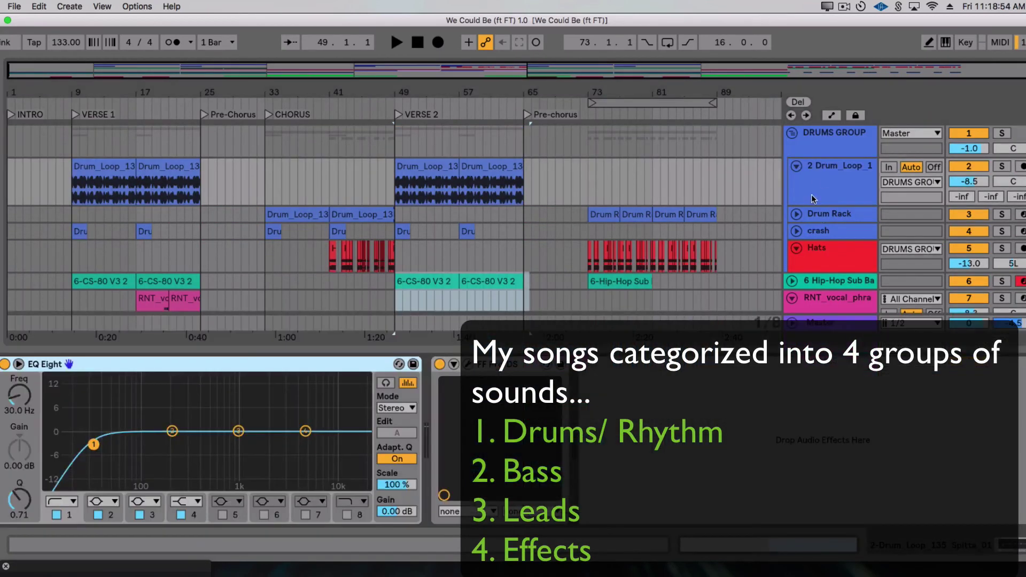
Fold Drum_Loop and DRUMS GROUP, then show Hip-Hop Sub Bass's instrument and Decapitator devices.
click(797, 168)
click(793, 132)
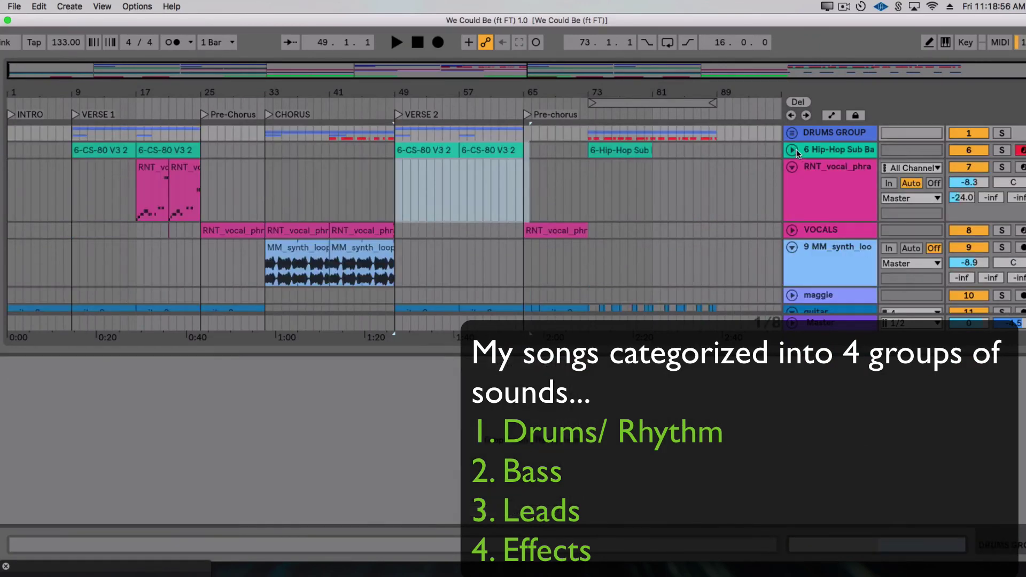
click(795, 150)
click(792, 150)
click(792, 150)
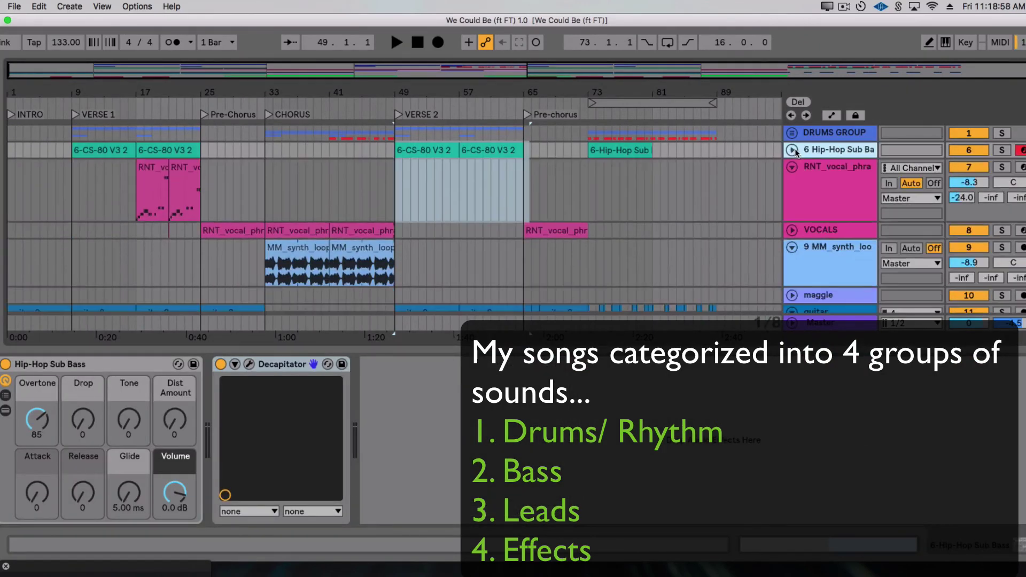
Collapse the Hip-Hop Sub Bass, RNT_vocal_phrase and MM_synth_loop tracks to single rows.
click(791, 151)
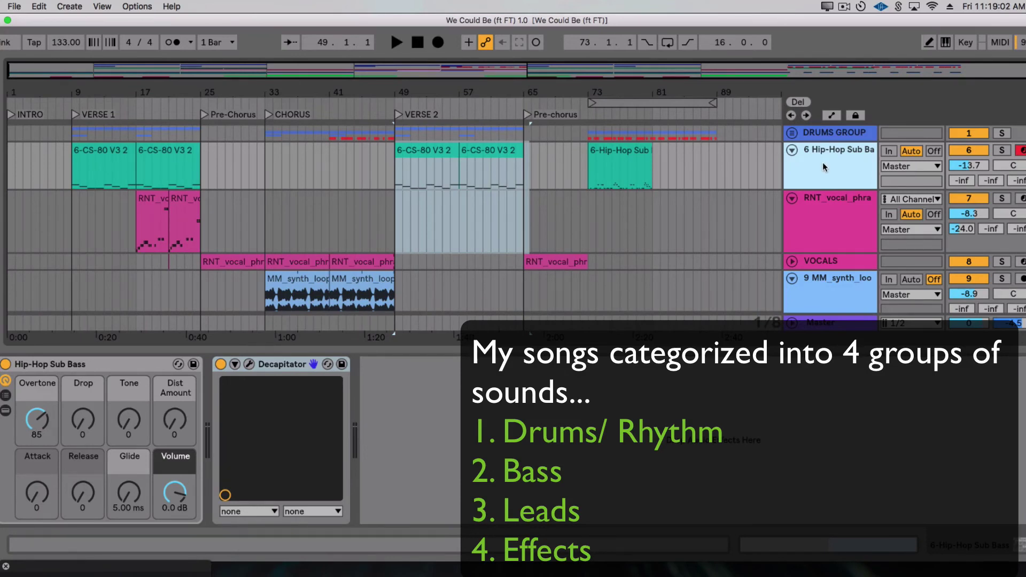
click(792, 150)
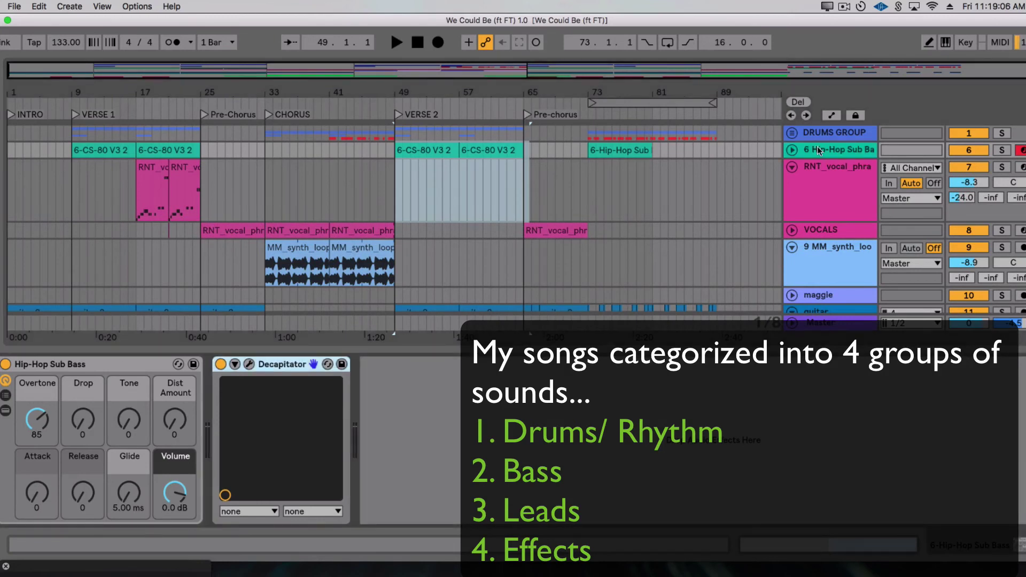
click(792, 169)
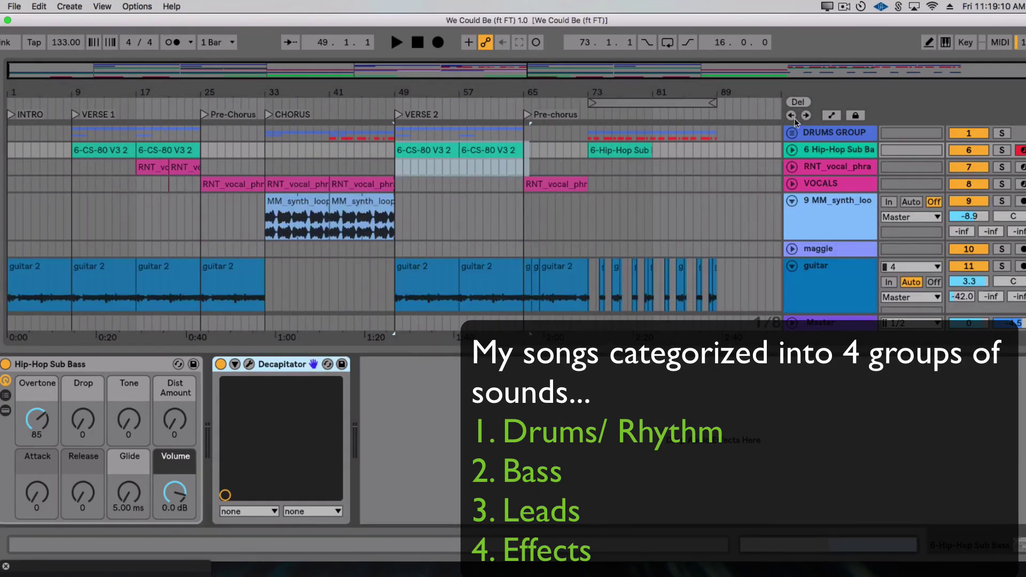
scroll(795, 122, right, 1)
click(792, 201)
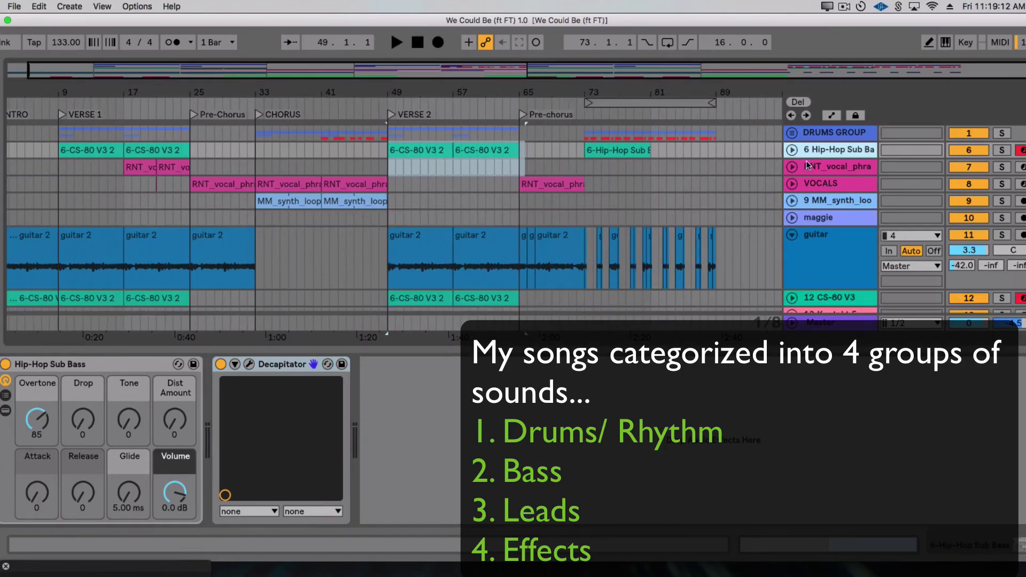
Inspect the vocal phrase track, the VOCALS group and the vocal phrase clip at the CHORUS.
click(809, 167)
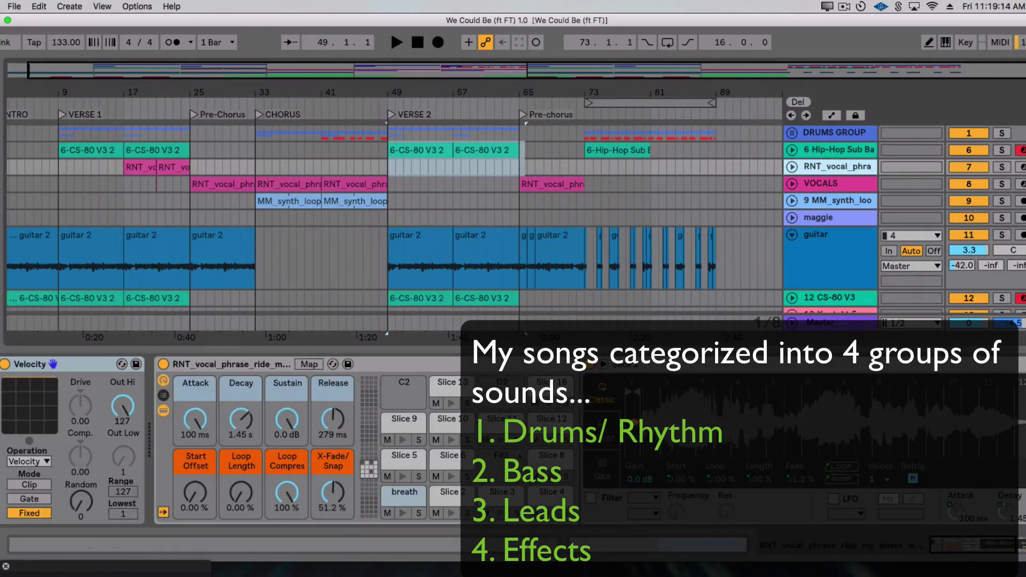
click(812, 184)
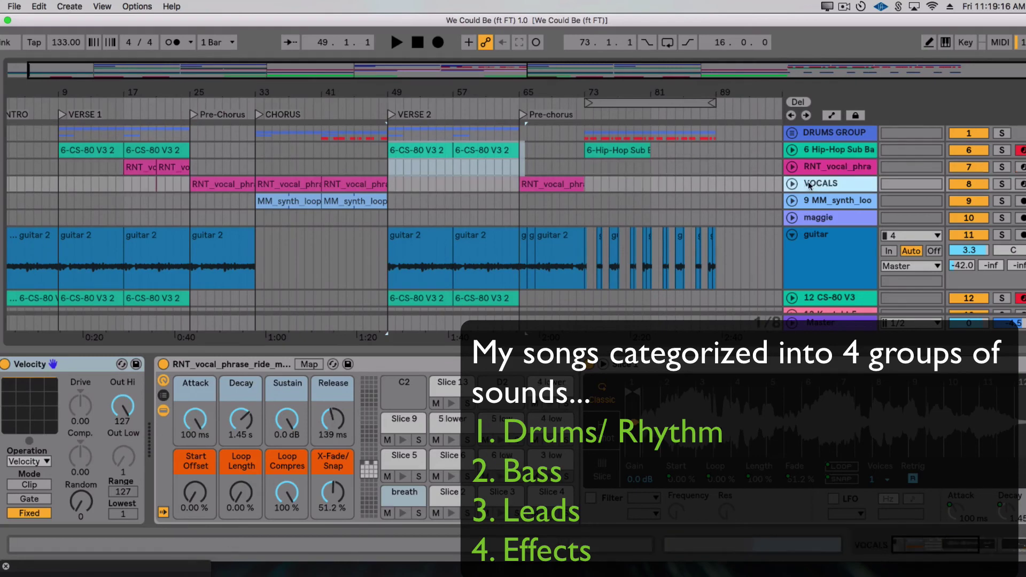
click(792, 184)
click(792, 184)
click(305, 183)
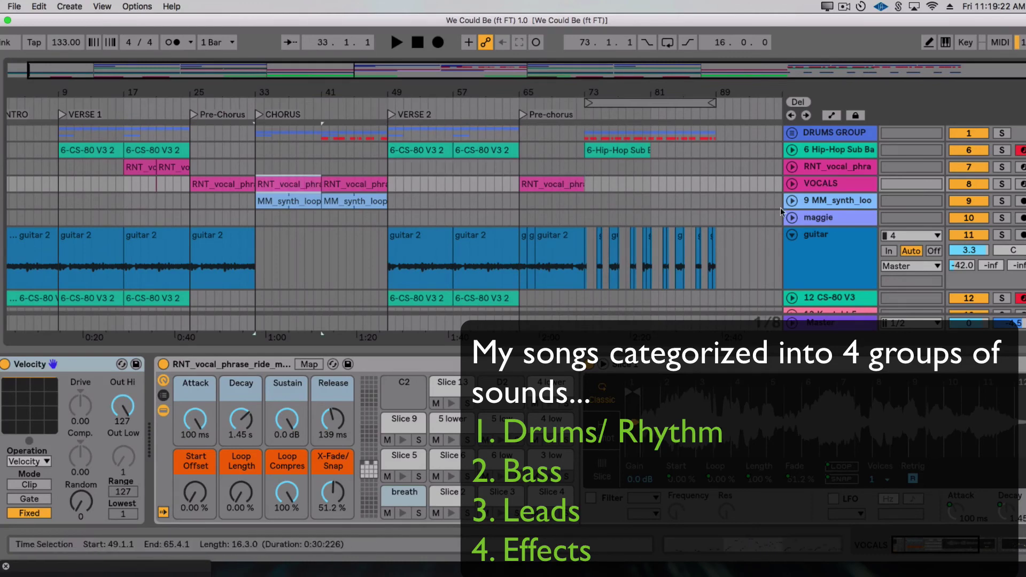
Unfold MM_synth_loop to review its clips from bar 33 to 49, fold it, then select WAVES.
click(806, 235)
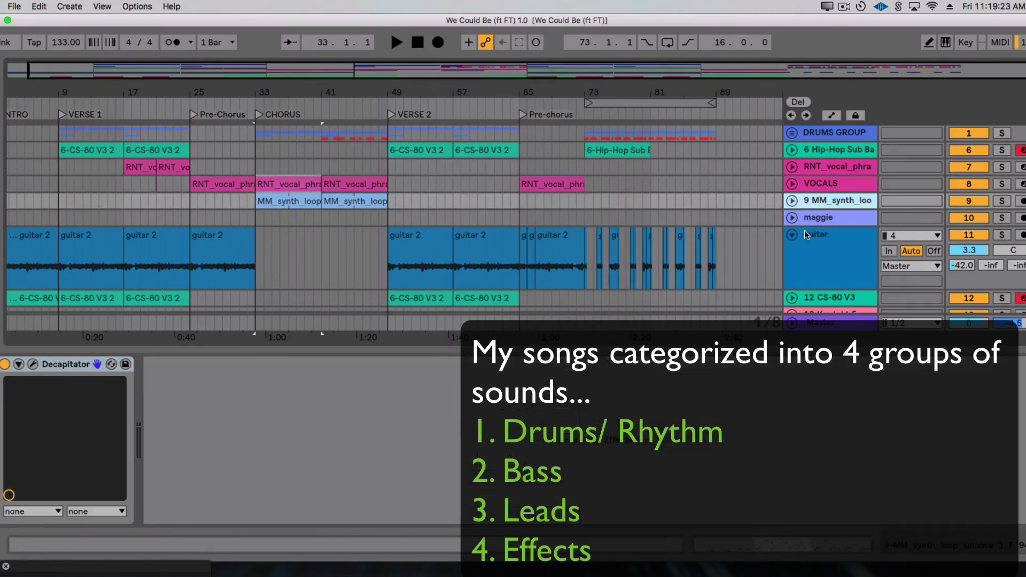
click(792, 201)
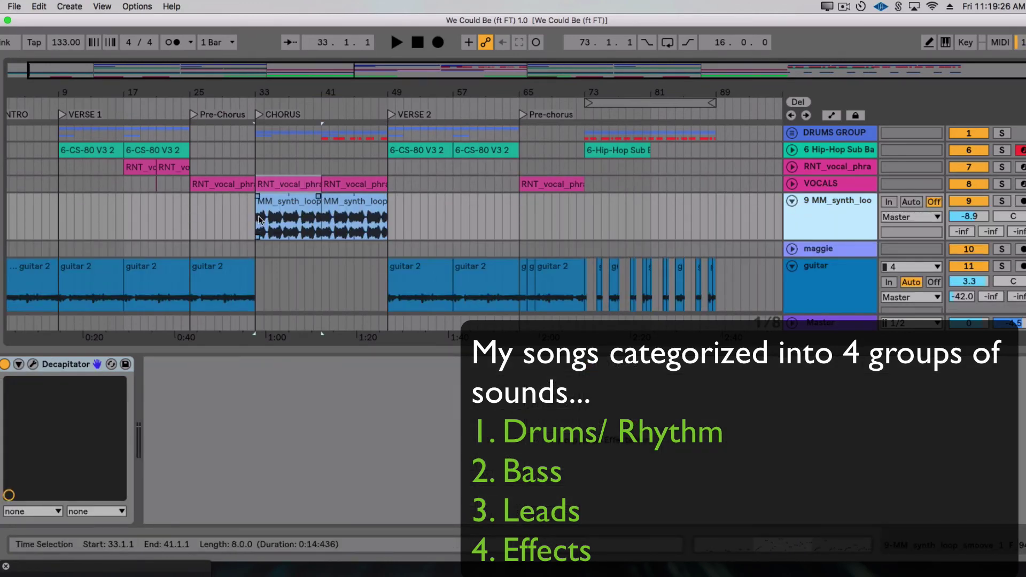
drag(260, 220, 386, 216)
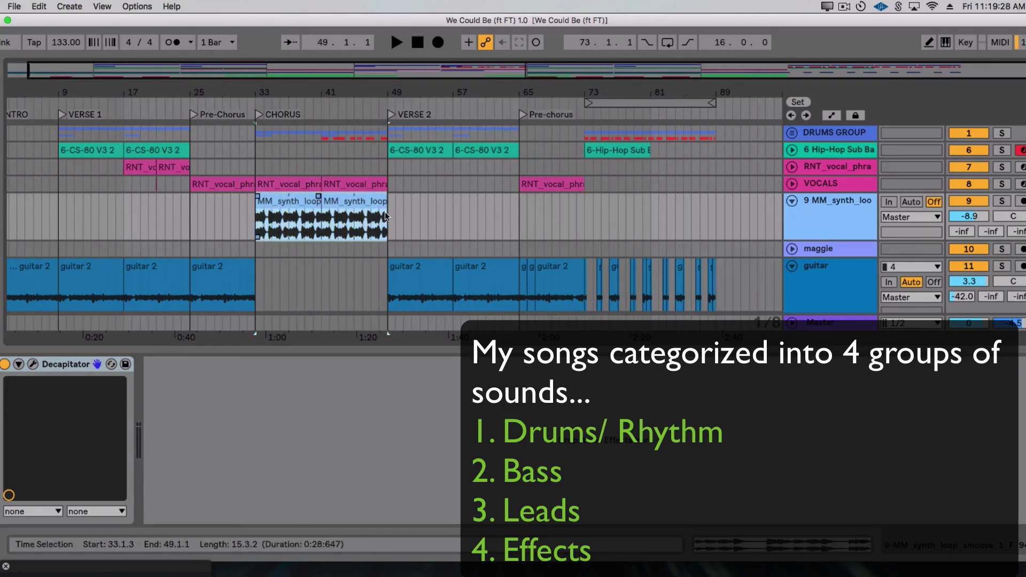
click(810, 218)
click(792, 201)
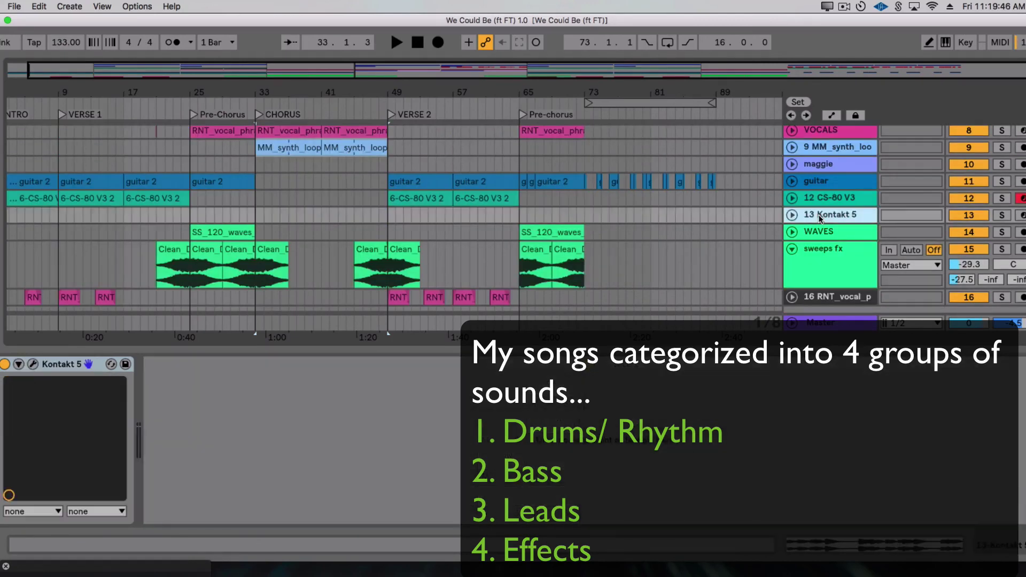
click(820, 235)
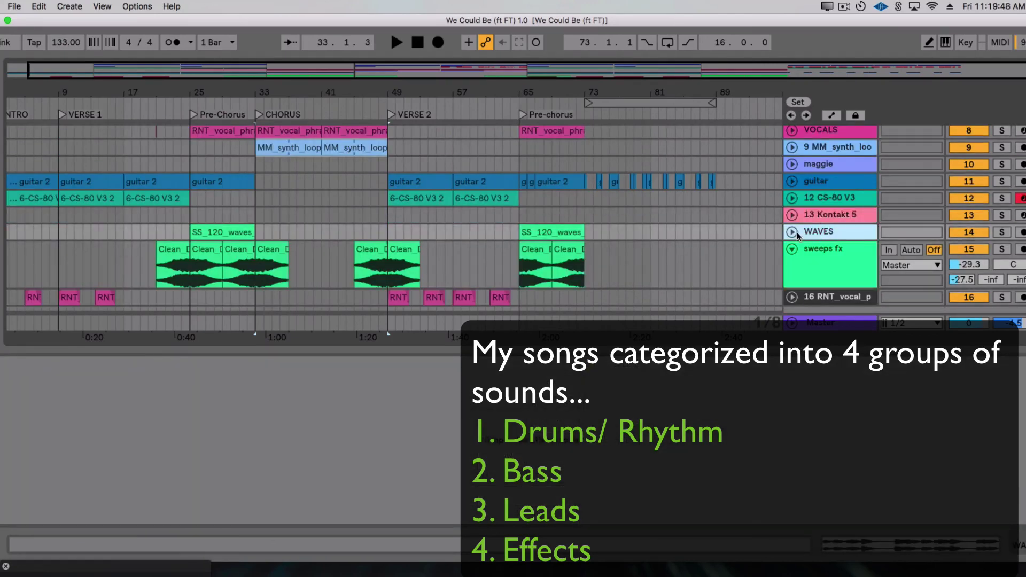
Fold the sweeps fx track and unfold WAVES to reveal its mixer and routing settings.
click(570, 273)
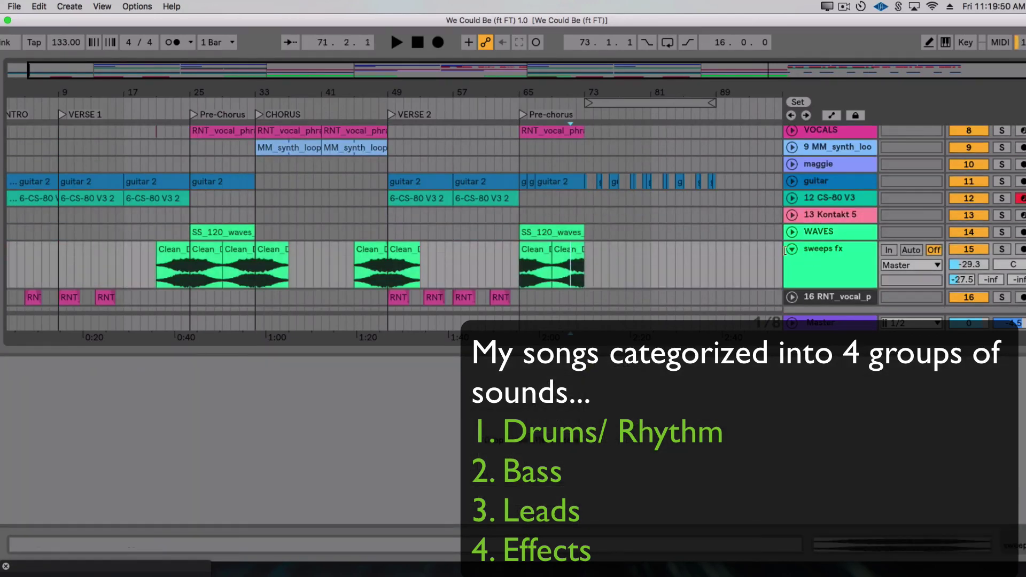
click(794, 233)
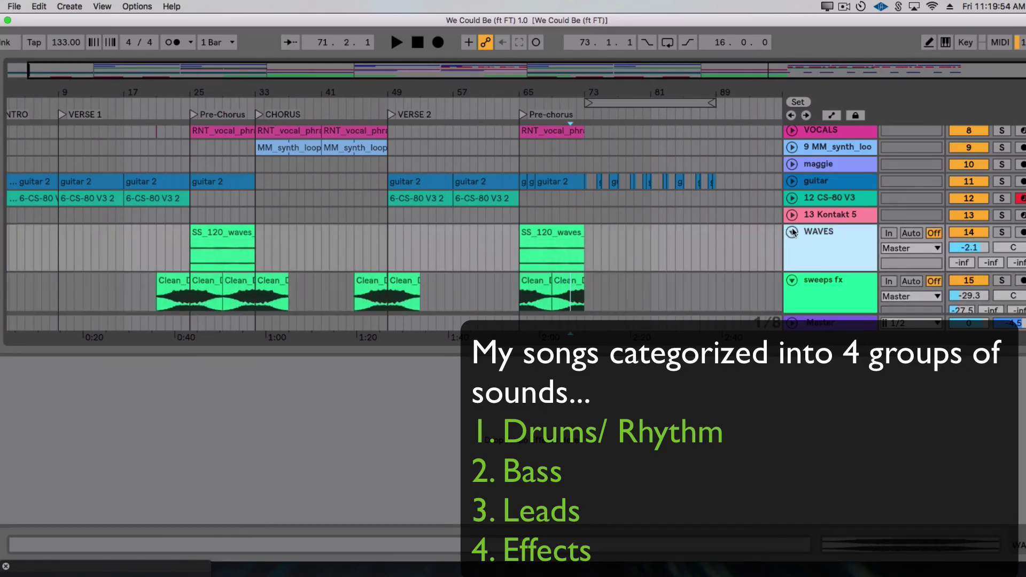
click(792, 231)
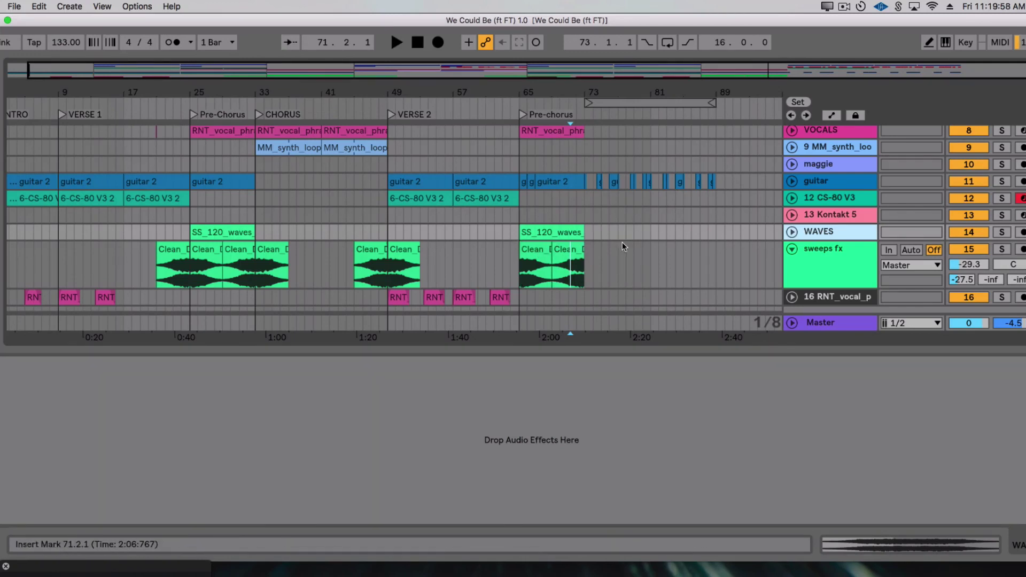
click(792, 249)
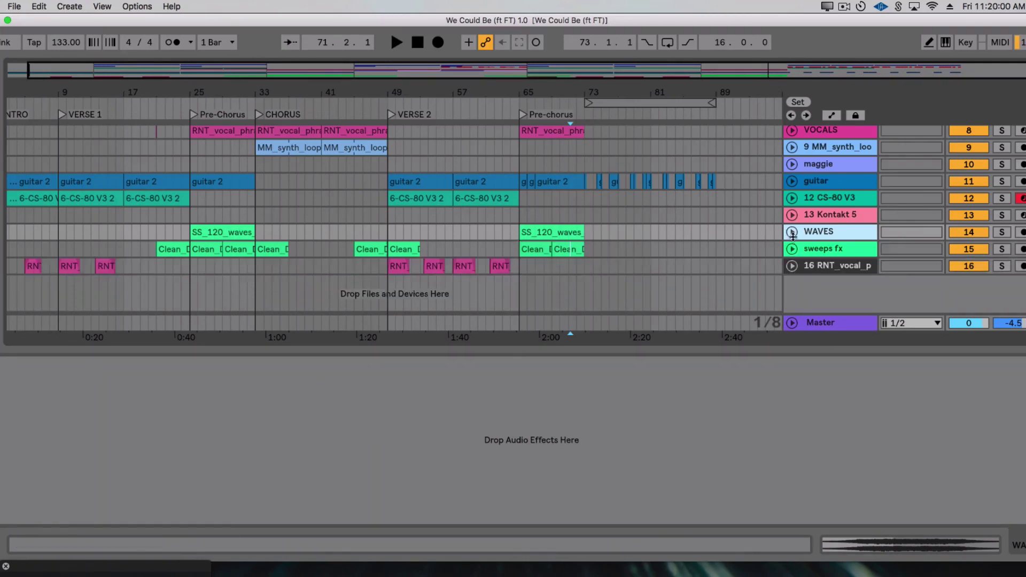
click(792, 232)
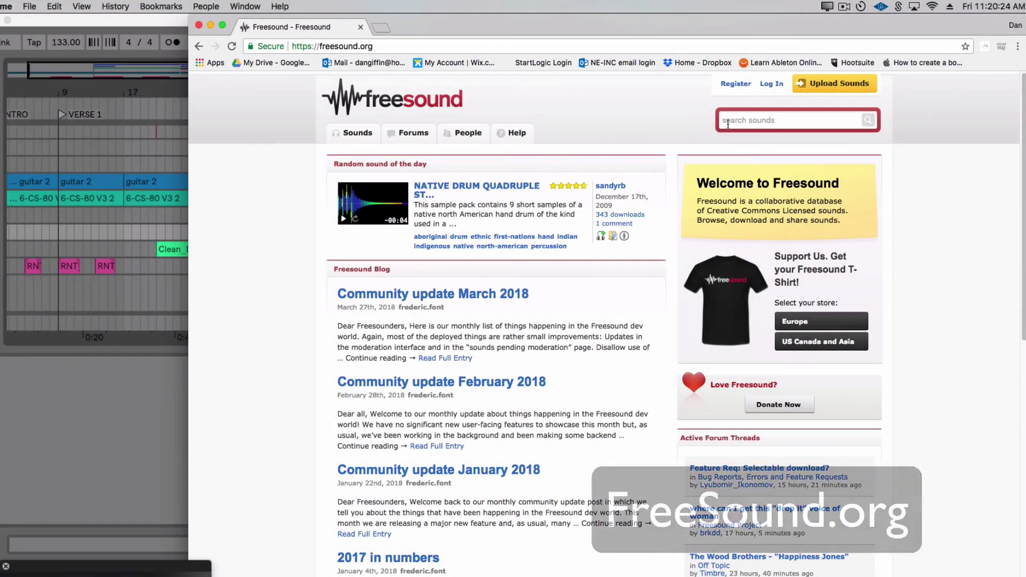
Search Freesound for 'burp' and scroll through the 549 results.
click(729, 124)
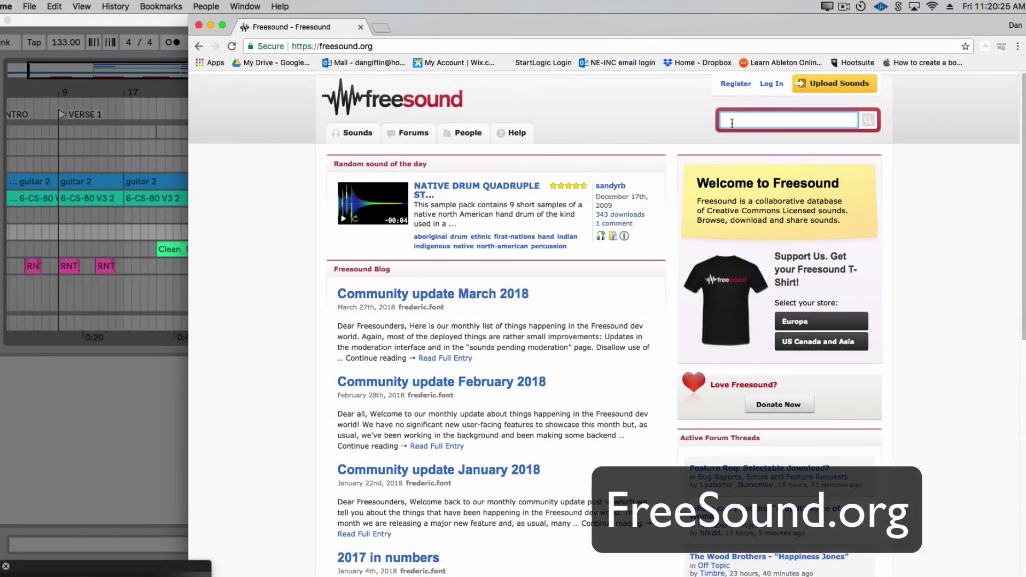
text(rp)
key(Return)
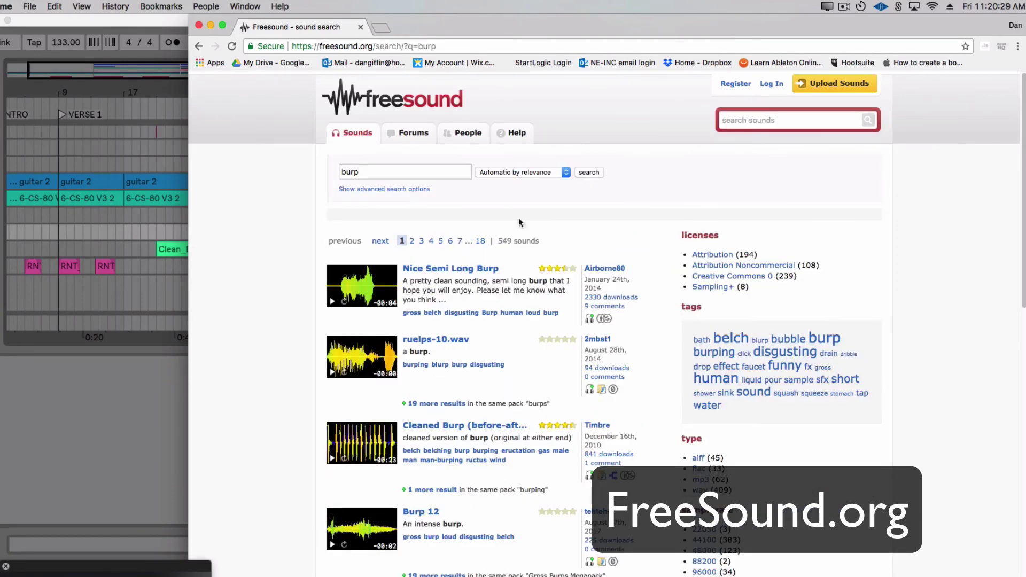
scroll(456, 342, down, 5)
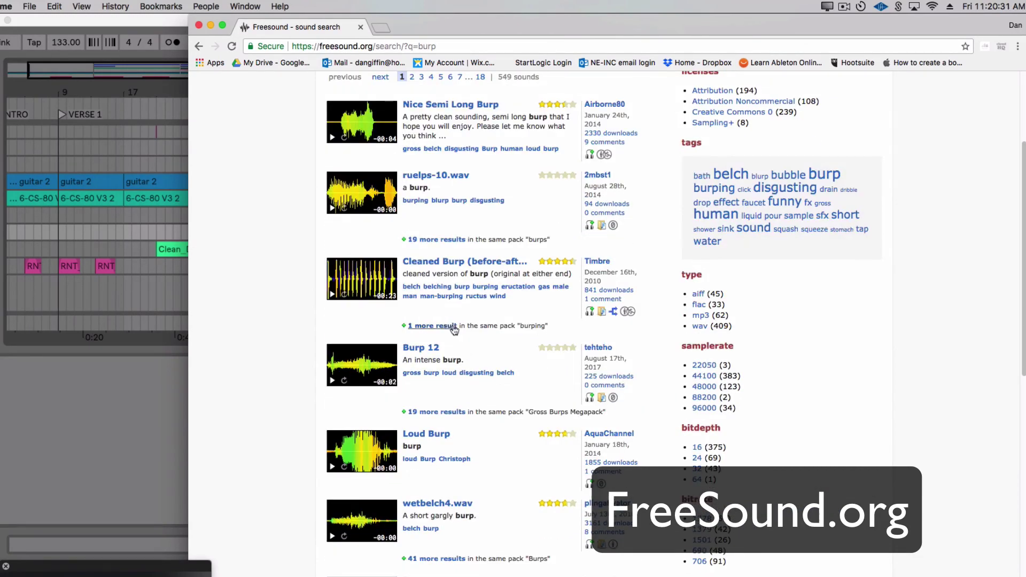
scroll(470, 326, up, 5)
Shift the Chrome window left to glimpse Live's tracks, then move it back right.
click(734, 121)
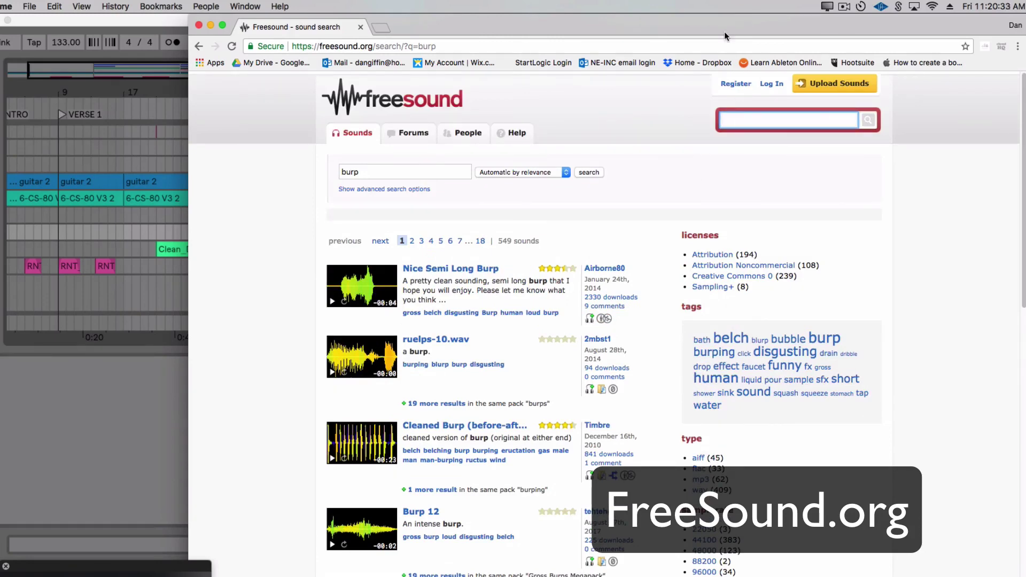
drag(725, 35, 441, 27)
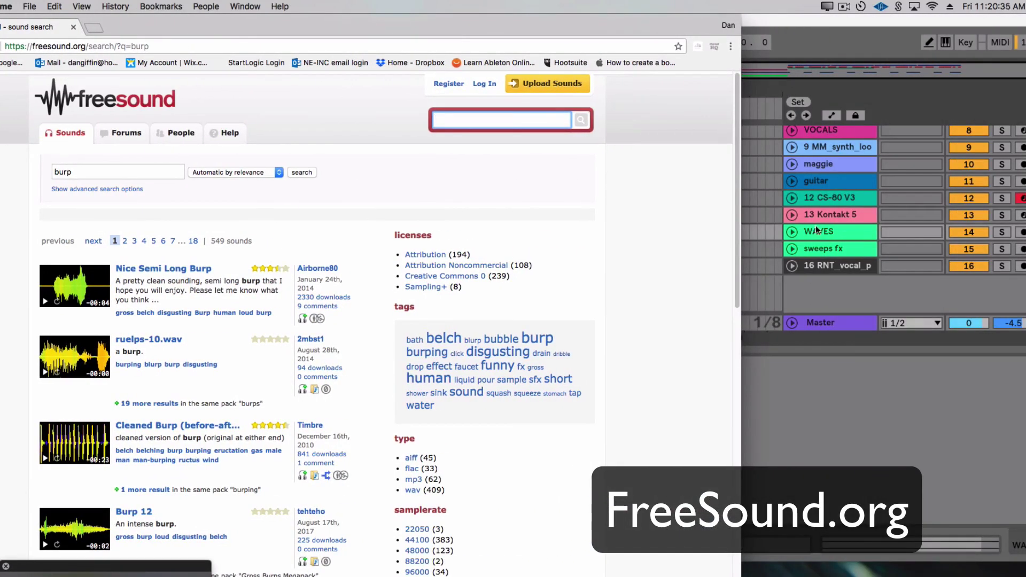
drag(1, 22, 135, 18)
Bring Ableton Live to the front and scroll back to bar 1 and the top tracks.
click(28, 26)
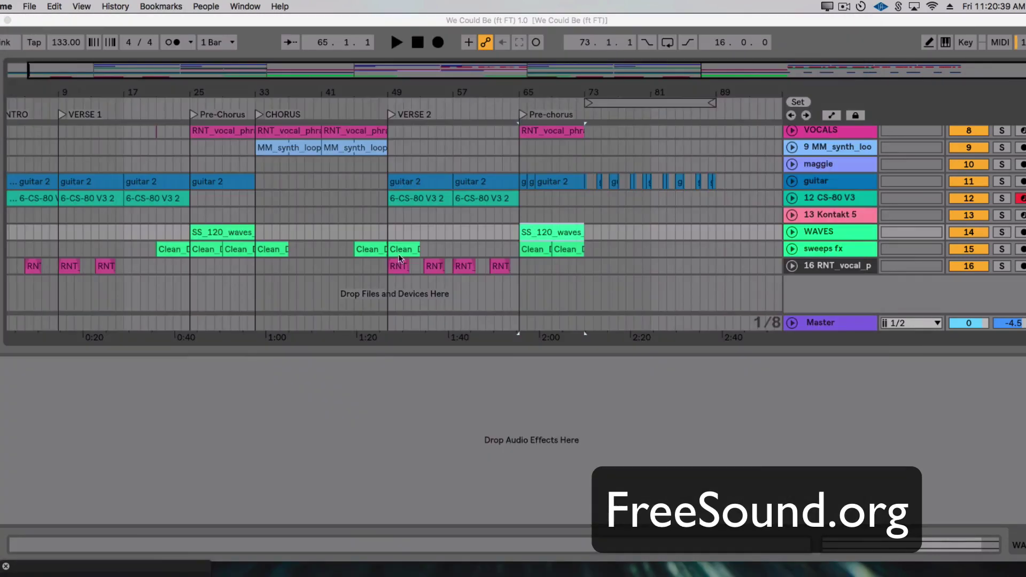
scroll(186, 92, left, 2)
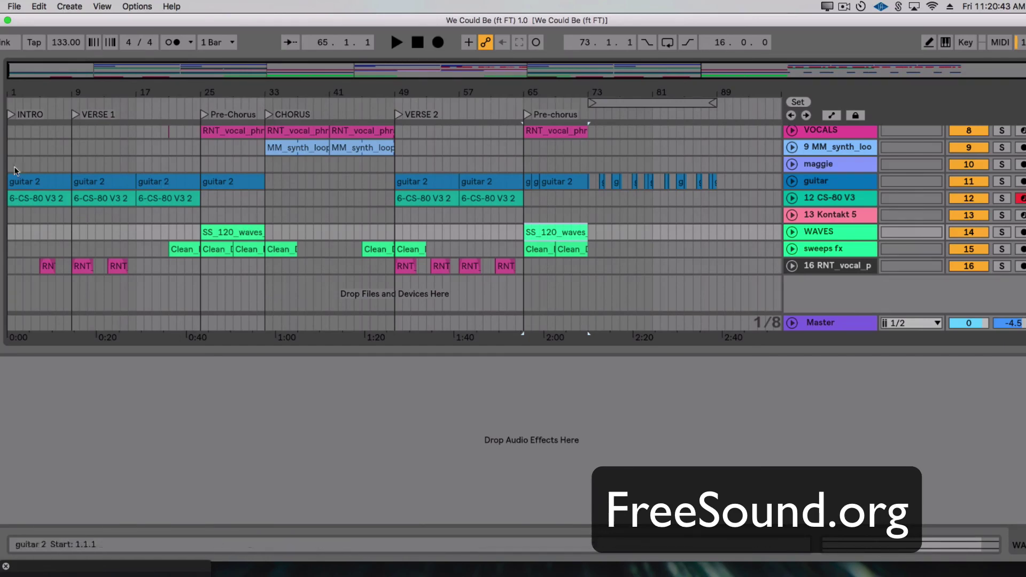
scroll(527, 183, up, 3)
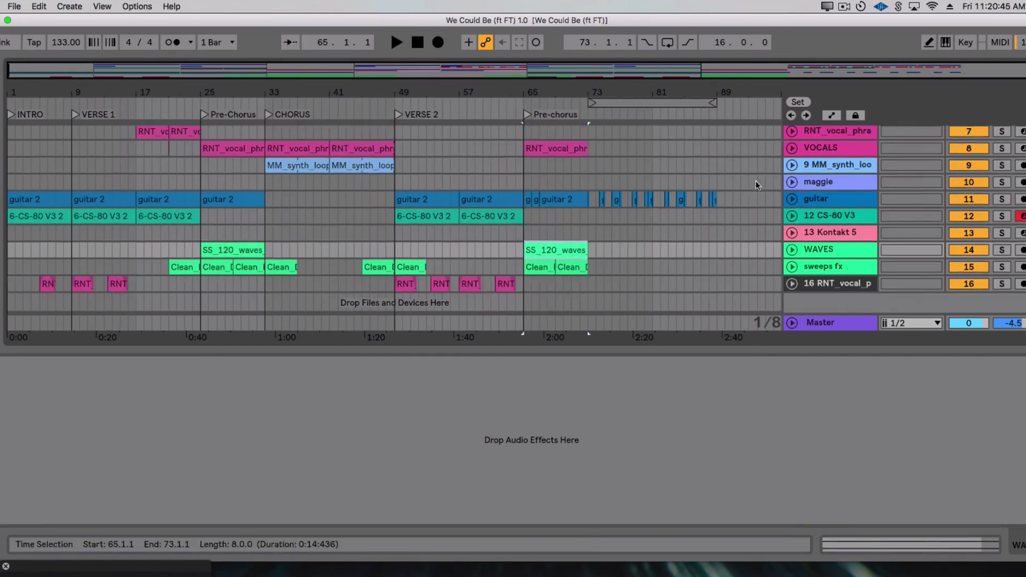